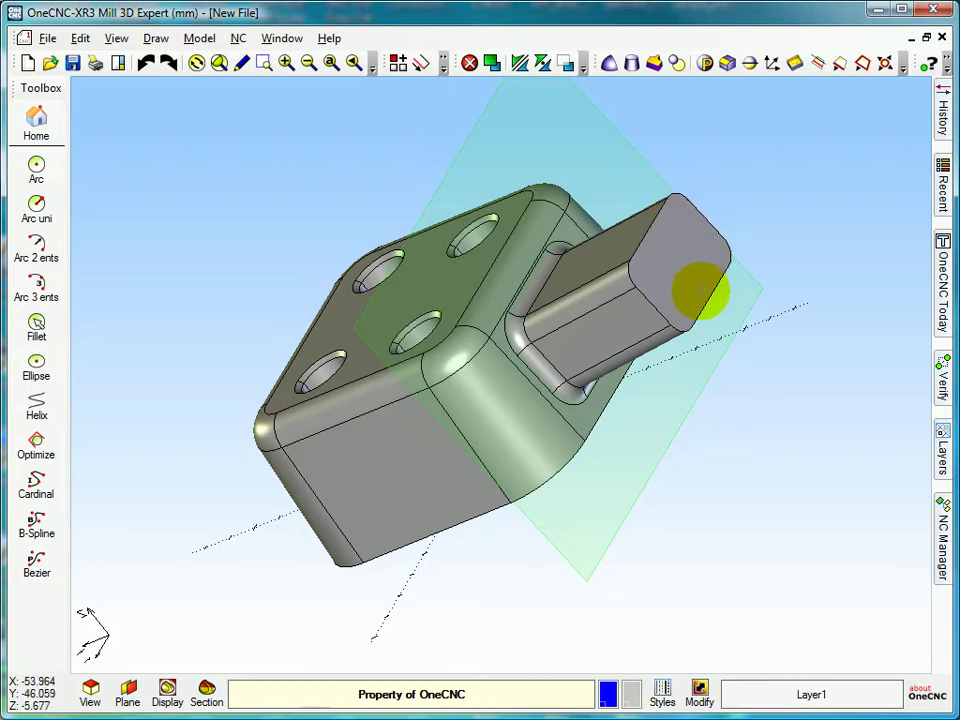
# Set the work plane on the flat end face of the rectangular boss
pyautogui.moveTo(701, 240); pyautogui.dragTo(671, 225, button='middle')
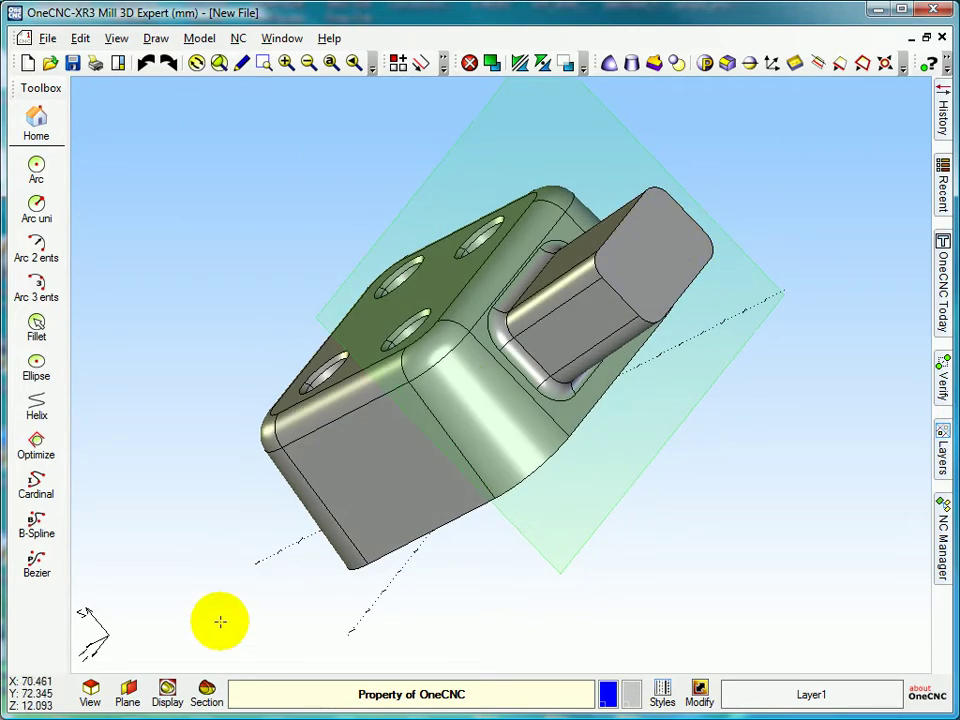
pyautogui.click(129, 692)
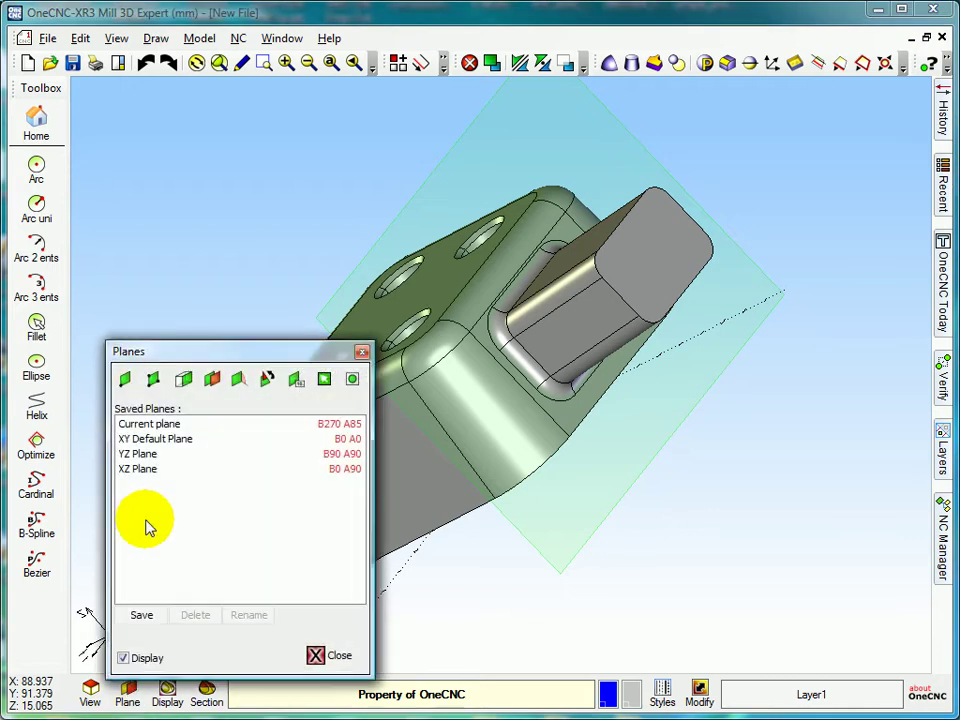
pyautogui.click(182, 388)
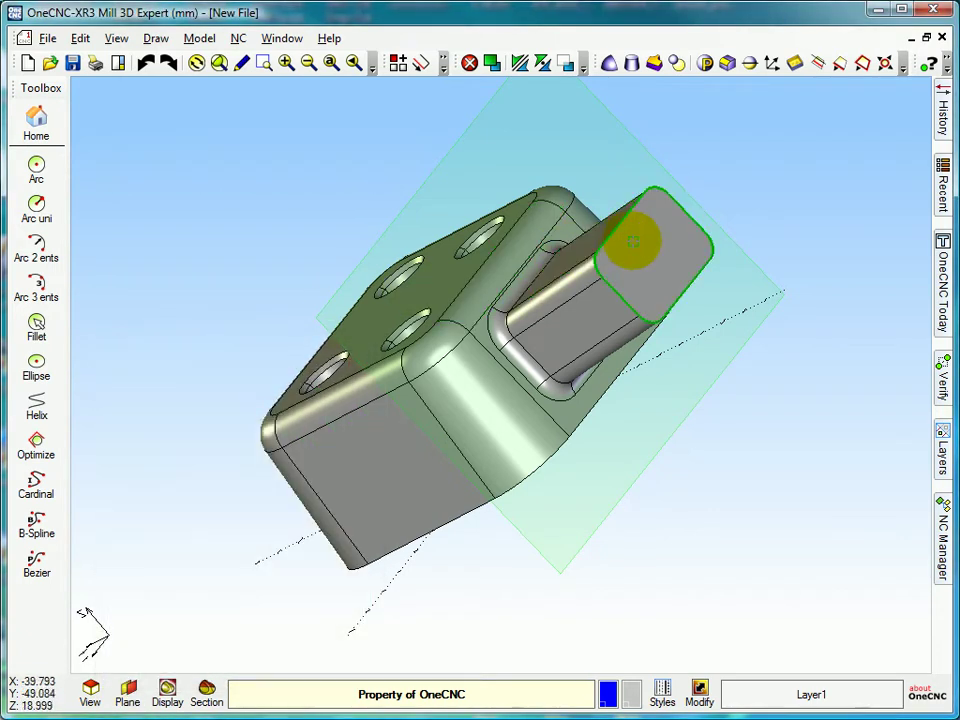
pyautogui.click(633, 241)
pyautogui.moveTo(627, 248); pyautogui.dragTo(595, 319, button='middle')
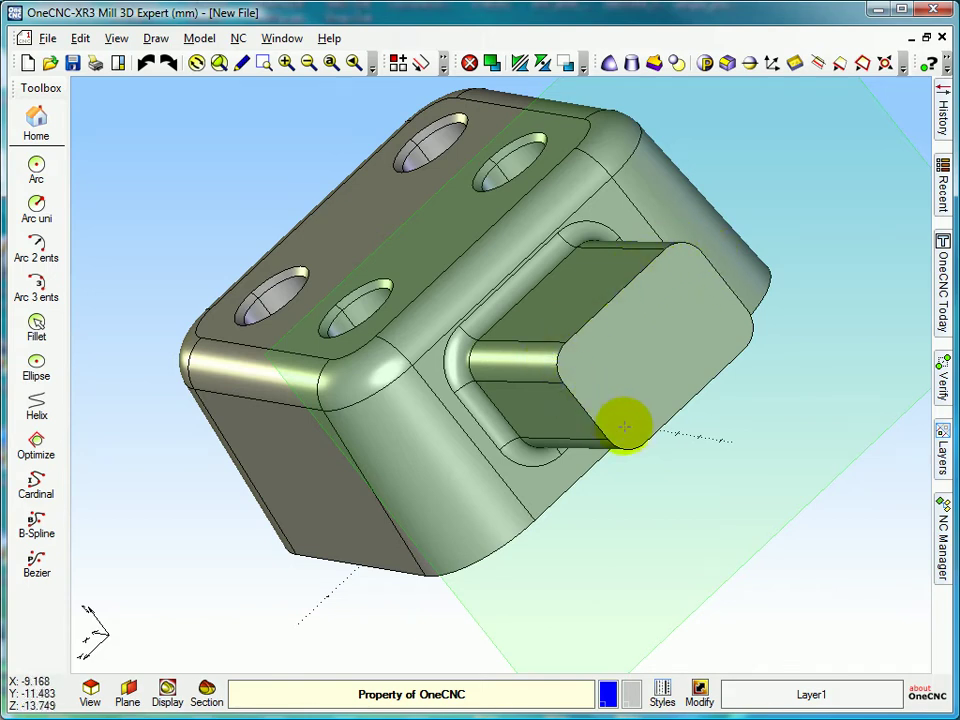
pyautogui.moveTo(687, 352); pyautogui.dragTo(714, 366, button='middle')
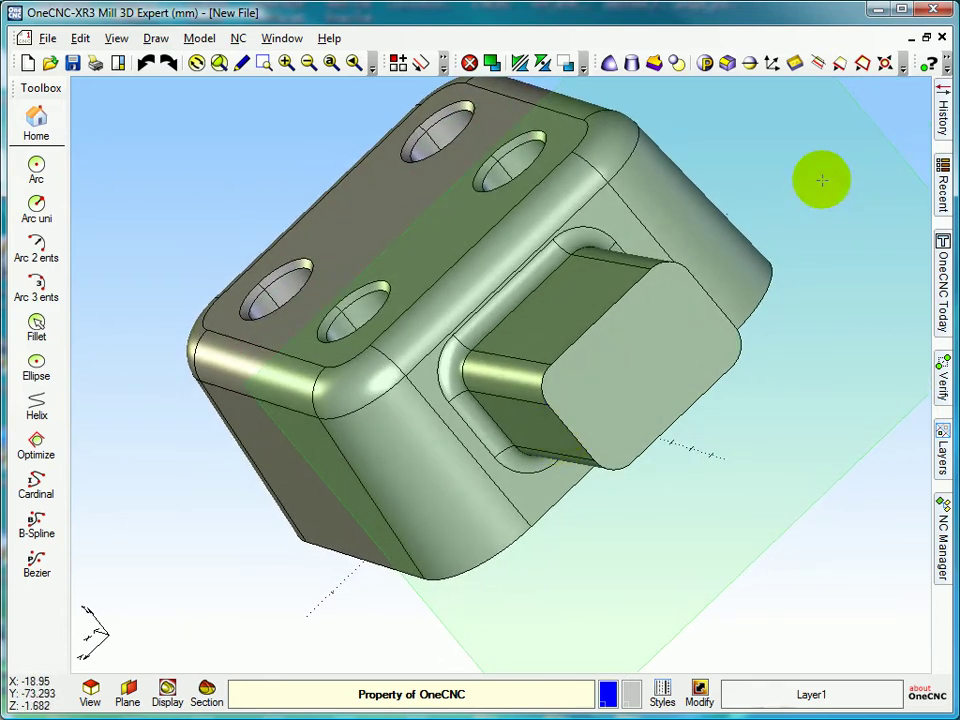
# Extract the surface edges of the boss's end face and switch the model display to Glass
pyautogui.click(864, 66)
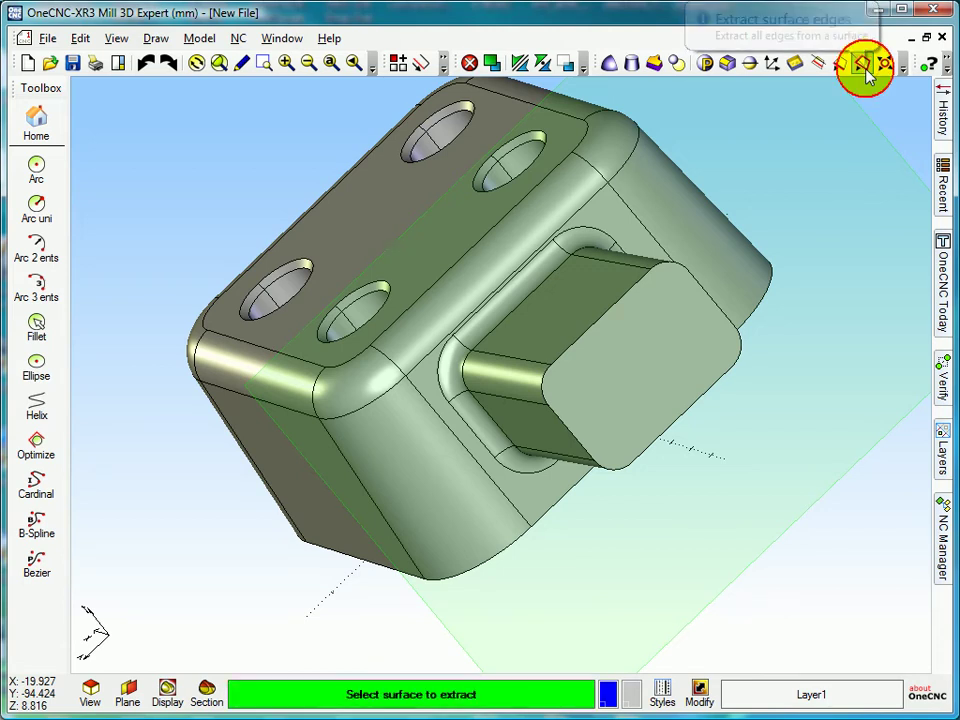
pyautogui.click(679, 335)
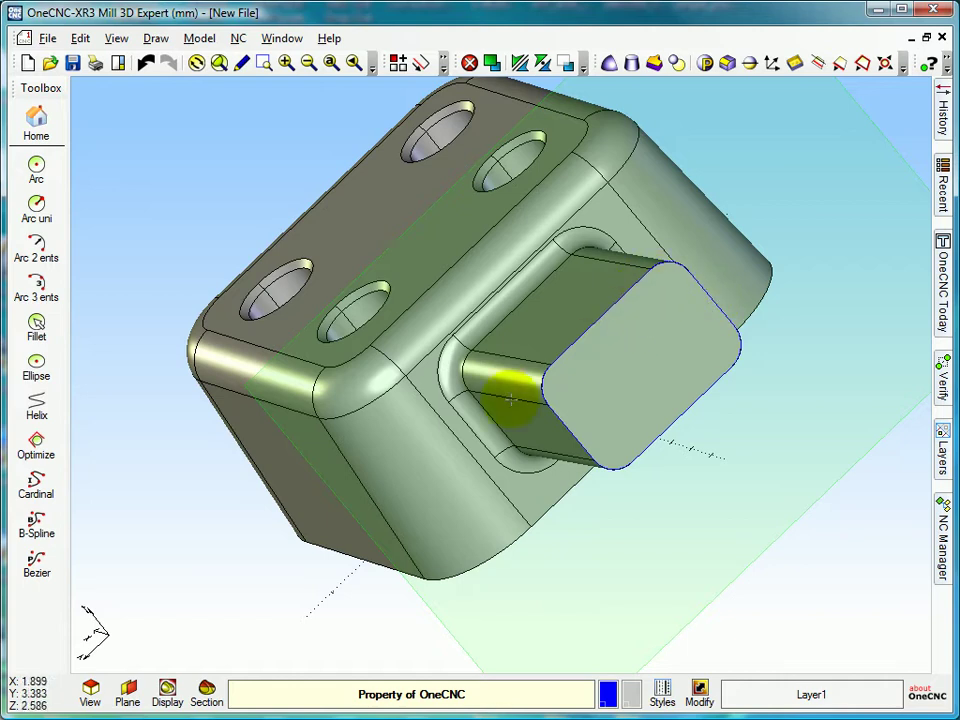
pyautogui.click(167, 690)
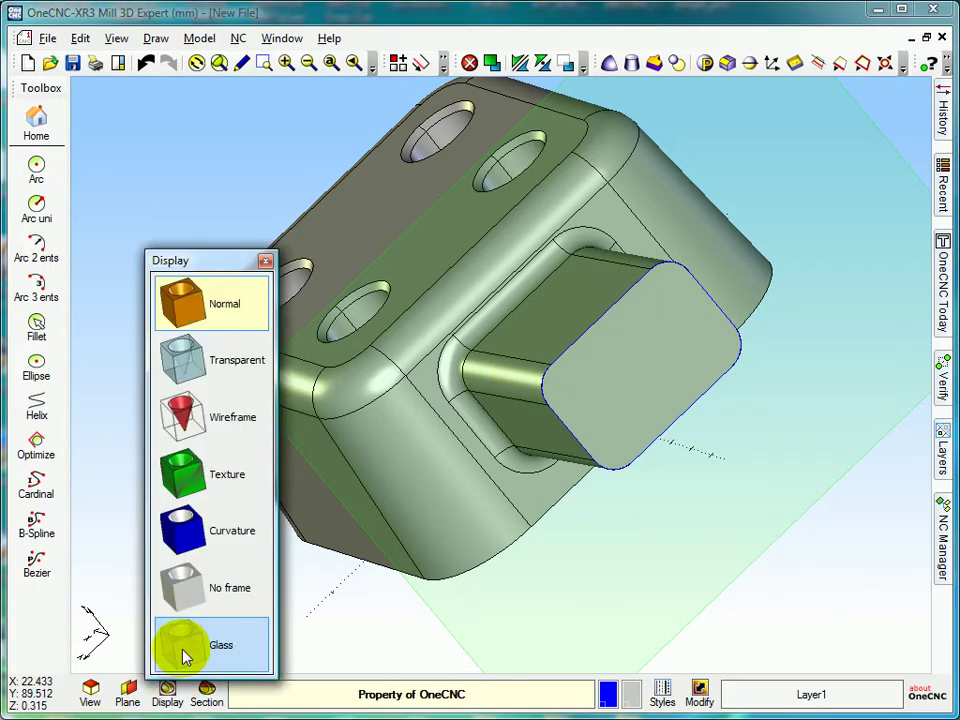
pyautogui.click(201, 630)
pyautogui.moveTo(375, 450); pyautogui.dragTo(364, 347, button='middle')
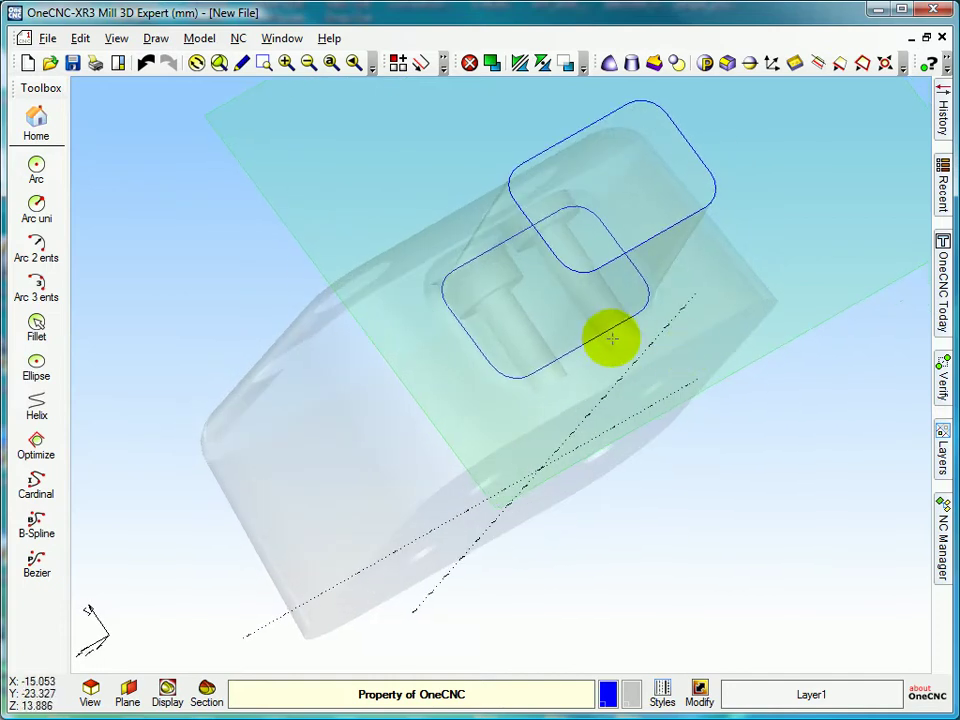
# Chain-select the rounded rectangular profile loop inside the model, behind the boss's end face, and delete it
pyautogui.click(421, 63)
pyautogui.click(572, 347)
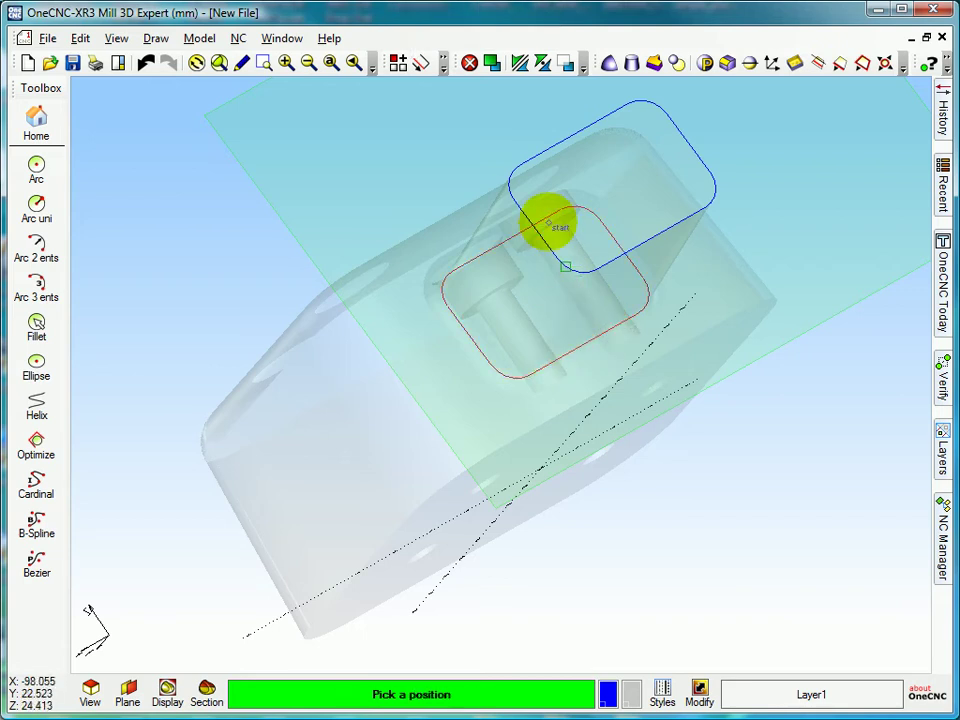
pyautogui.click(469, 63)
pyautogui.moveTo(466, 131)
pyautogui.mouseDown(button='middle')
pyautogui.moveTo(474, 165)
pyautogui.moveTo(444, 169)
pyautogui.moveTo(467, 210)
pyautogui.mouseUp(button='middle')
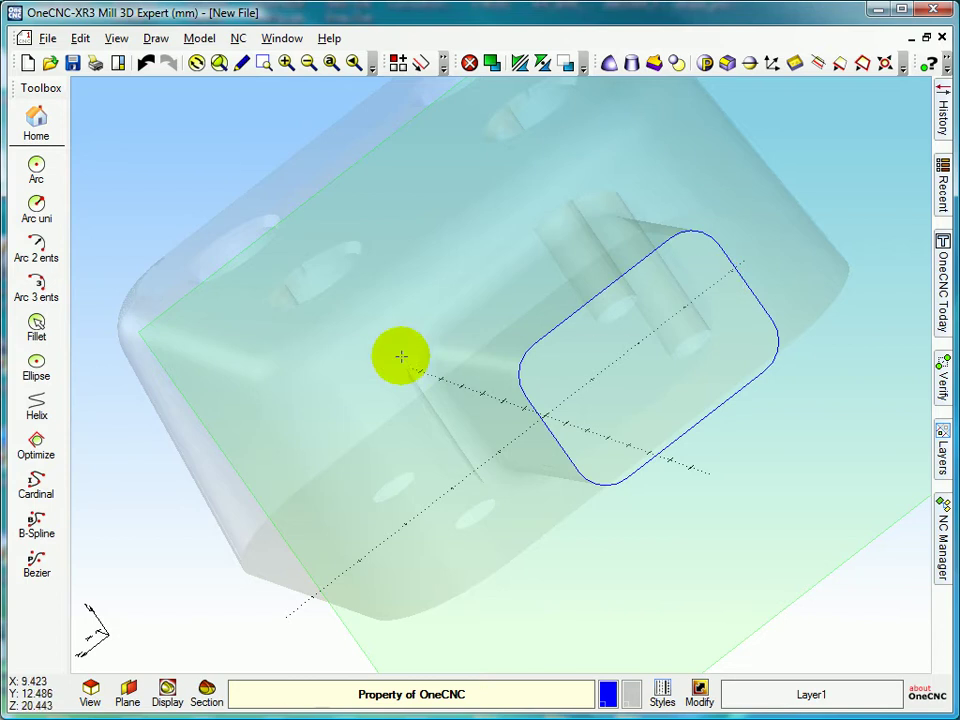
# Offset the extracted end-face edge loop 2 mm inward at depth 0, without taper
pyautogui.moveTo(392, 333)
pyautogui.mouseDown(button='middle')
pyautogui.moveTo(474, 270)
pyautogui.moveTo(544, 266)
pyautogui.moveTo(506, 287)
pyautogui.moveTo(451, 288)
pyautogui.moveTo(495, 259)
pyautogui.moveTo(484, 304)
pyautogui.moveTo(447, 338)
pyautogui.moveTo(401, 336)
pyautogui.moveTo(431, 360)
pyautogui.moveTo(416, 302)
pyautogui.moveTo(424, 328)
pyautogui.moveTo(426, 311)
pyautogui.mouseUp(button='middle')
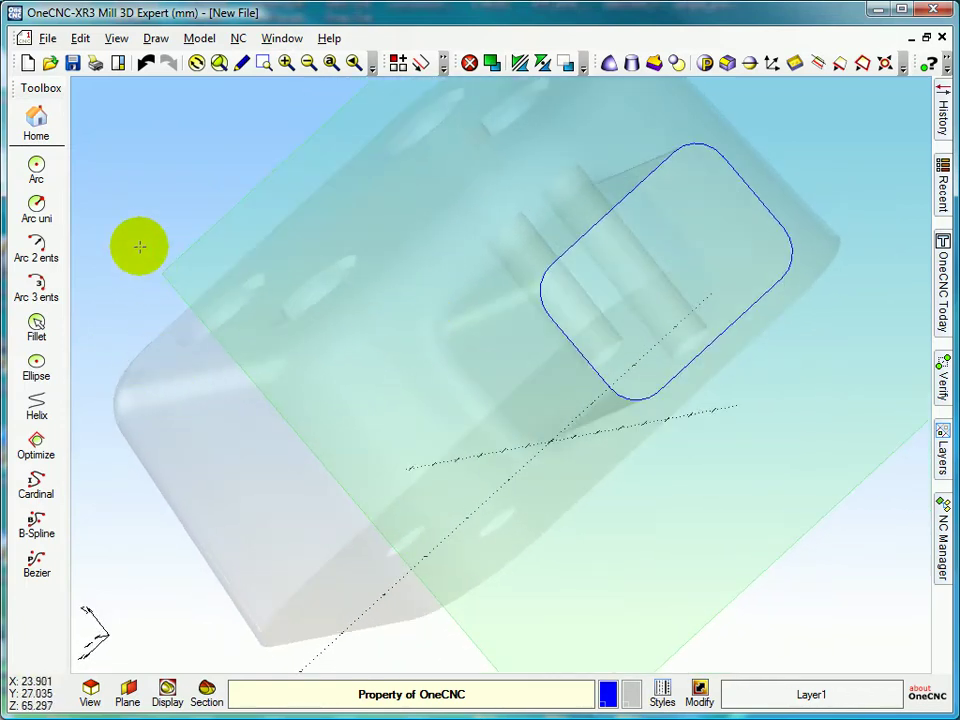
pyautogui.click(52, 128)
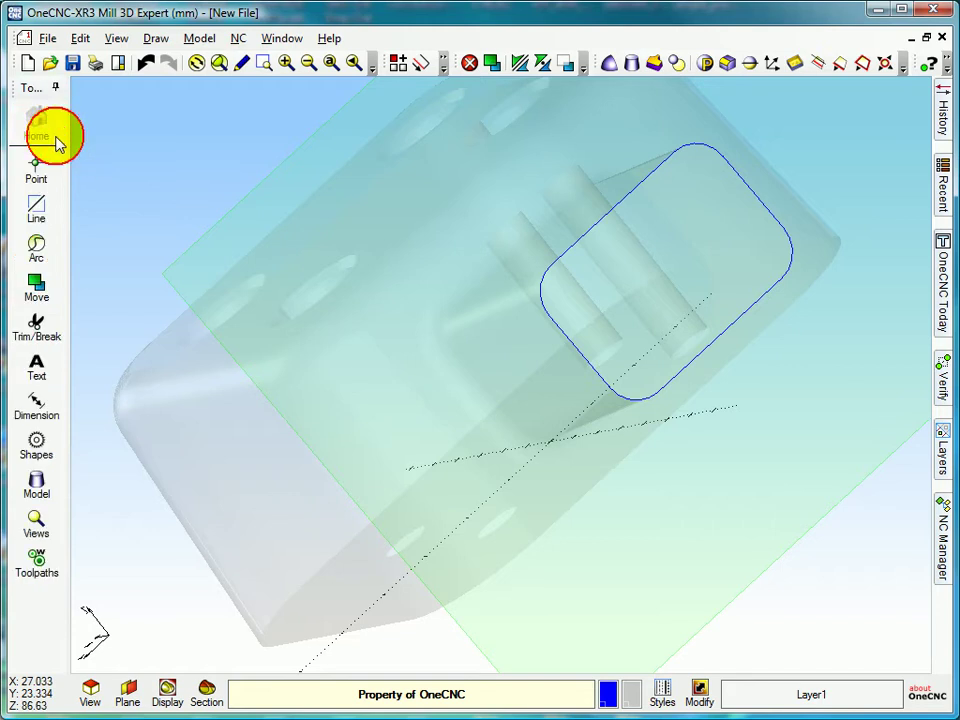
pyautogui.click(40, 212)
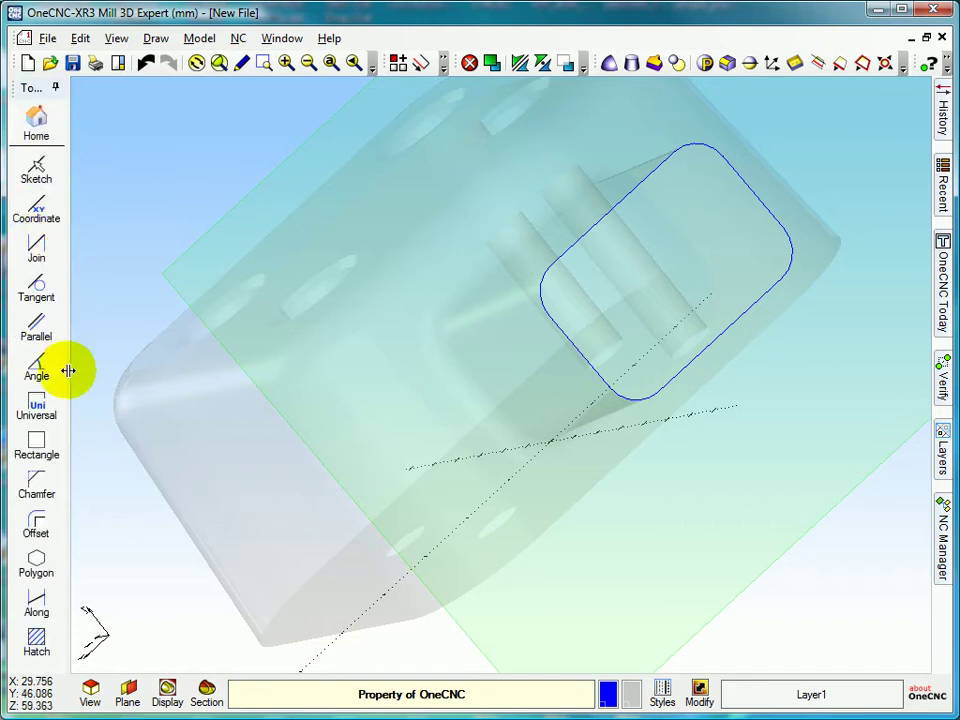
pyautogui.click(40, 520)
pyautogui.write('2')
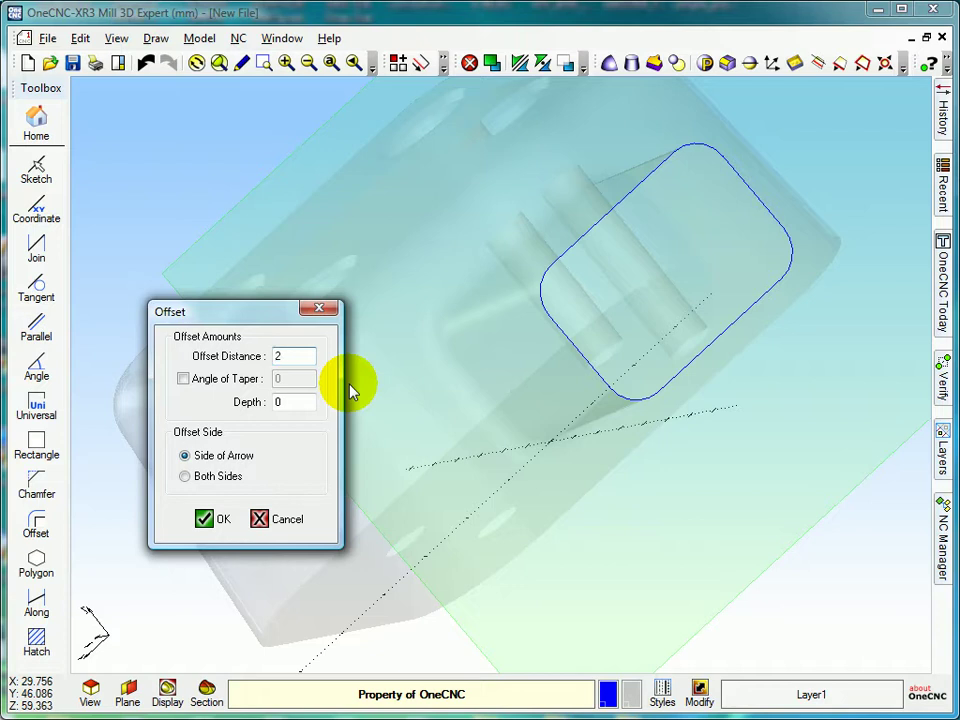
pyautogui.click(204, 520)
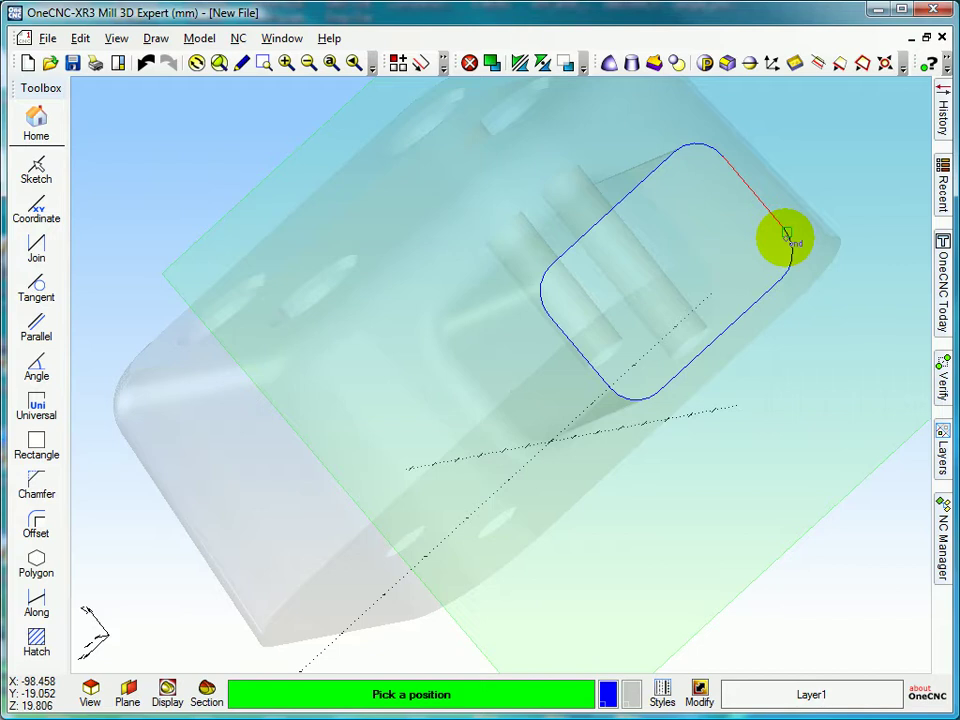
pyautogui.click(787, 238)
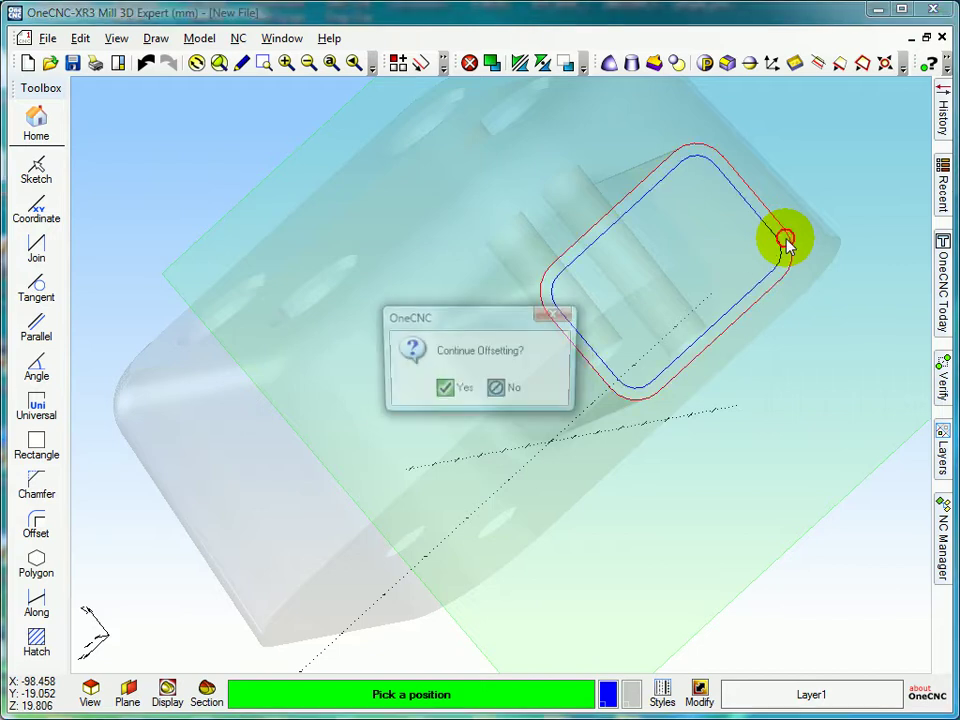
pyautogui.click(497, 392)
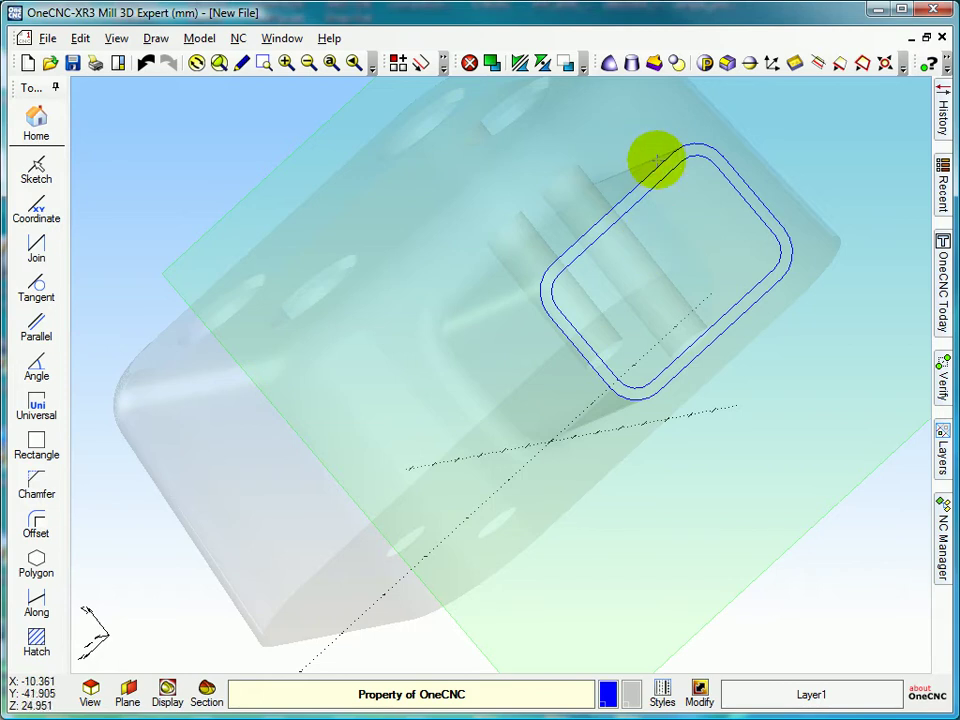
# Chain-select the outer edge loop on the boss's end face and delete it, keeping the inner offset loop
pyautogui.moveTo(657, 158); pyautogui.dragTo(637, 163, button='middle')
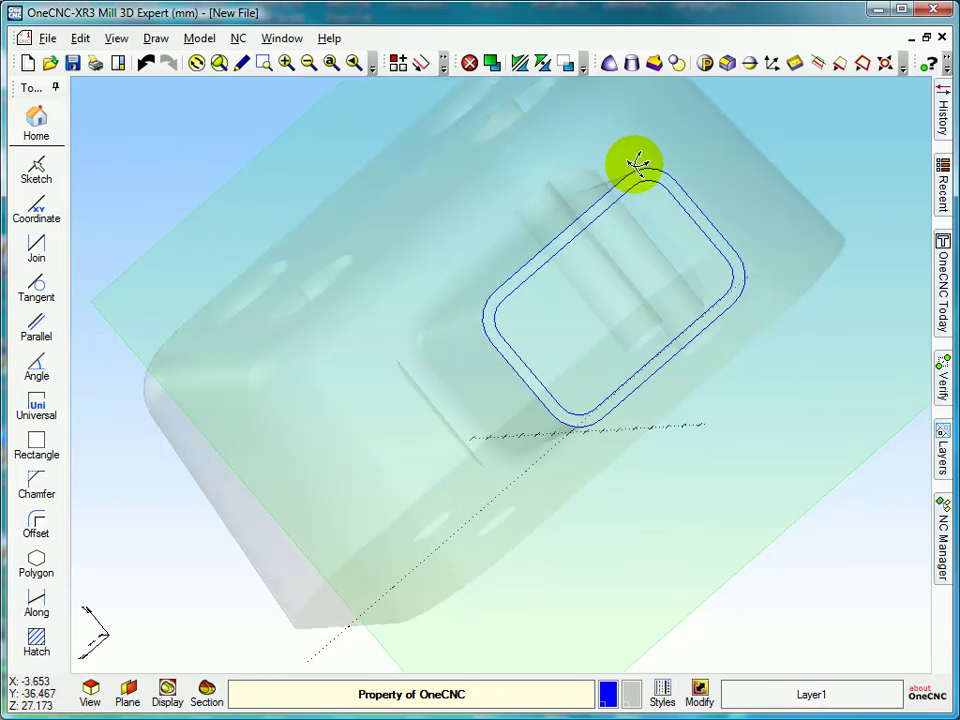
pyautogui.click(421, 63)
pyautogui.click(578, 163)
pyautogui.click(557, 185)
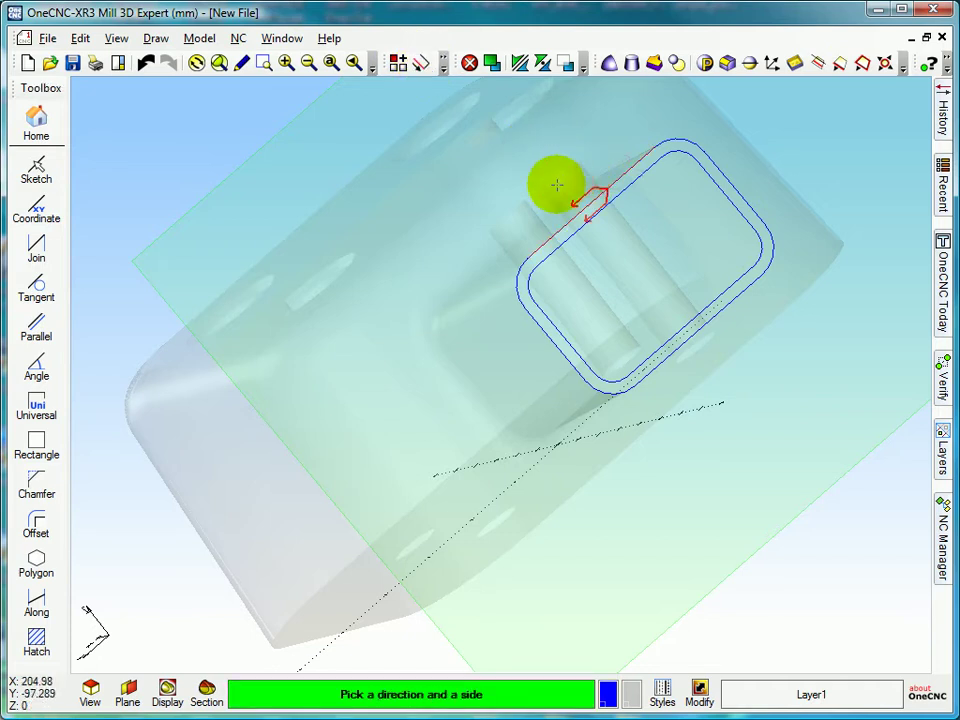
pyautogui.click(488, 62)
pyautogui.moveTo(510, 165); pyautogui.dragTo(521, 184, button='middle')
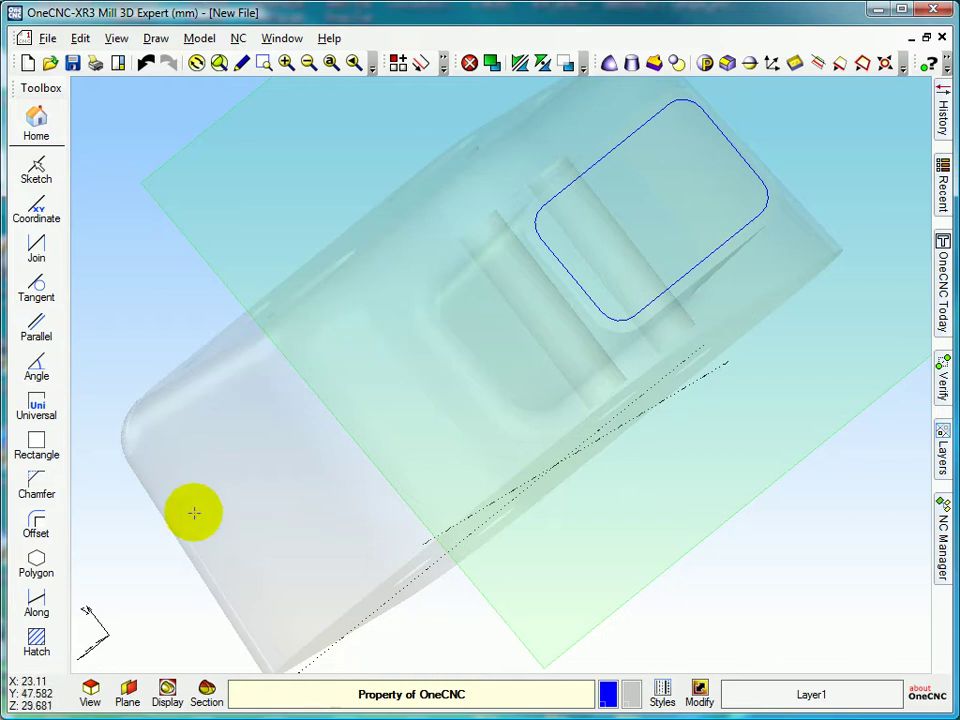
# Set the model display to Normal shading
pyautogui.click(167, 689)
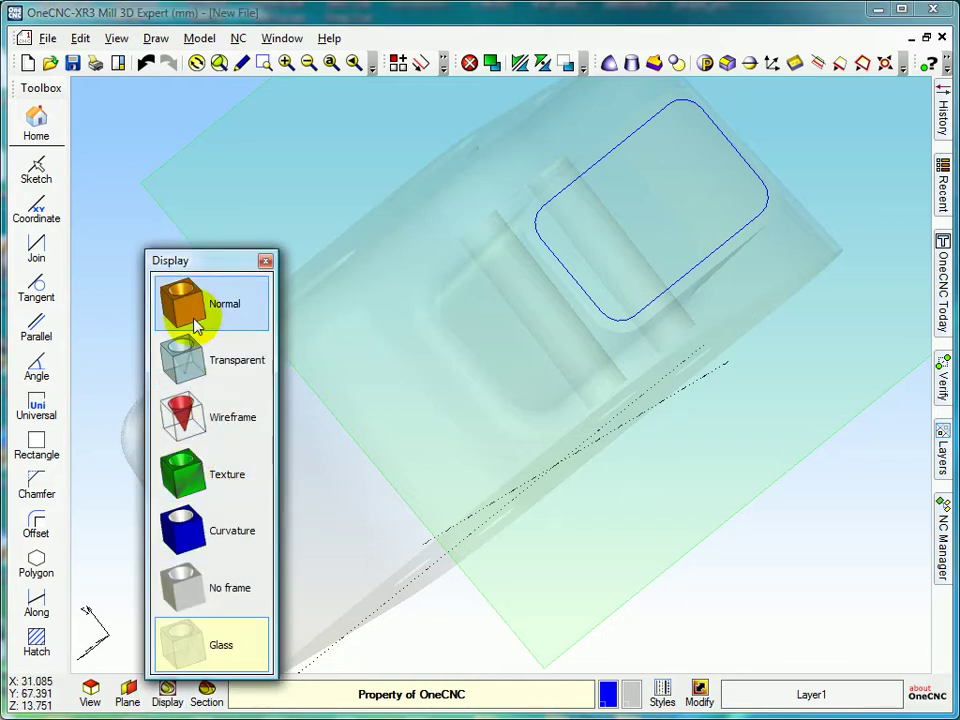
pyautogui.click(188, 305)
pyautogui.moveTo(443, 355); pyautogui.dragTo(439, 332, button='middle')
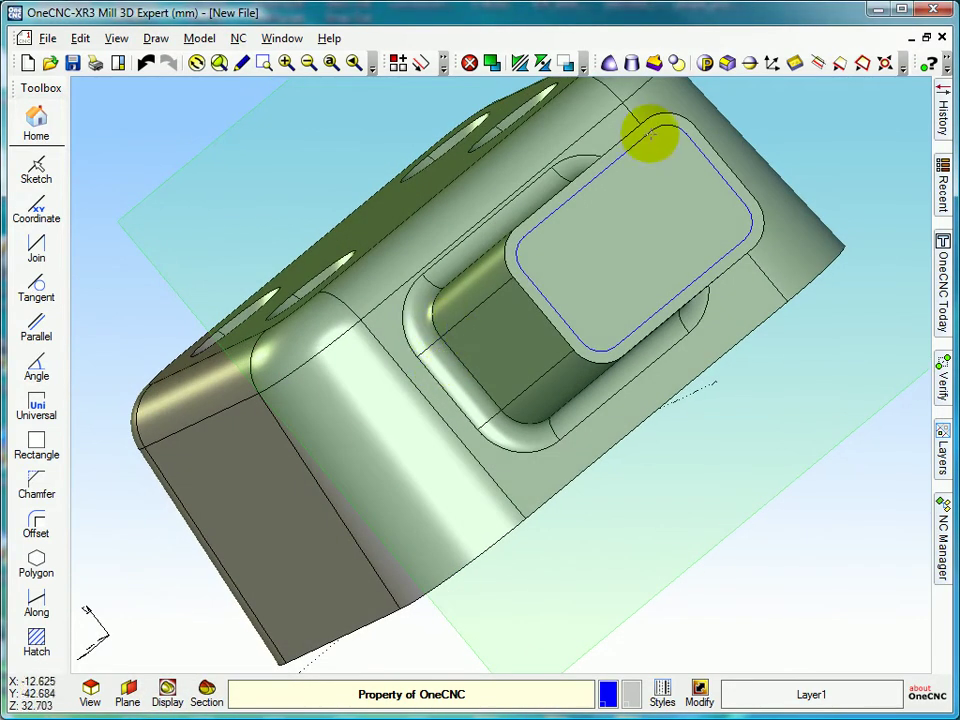
# Extrude-cut the inner offset loop into the boss to a depth of 40 mm with taper angle 0 and linear corners
pyautogui.click(676, 63)
pyautogui.click(690, 154)
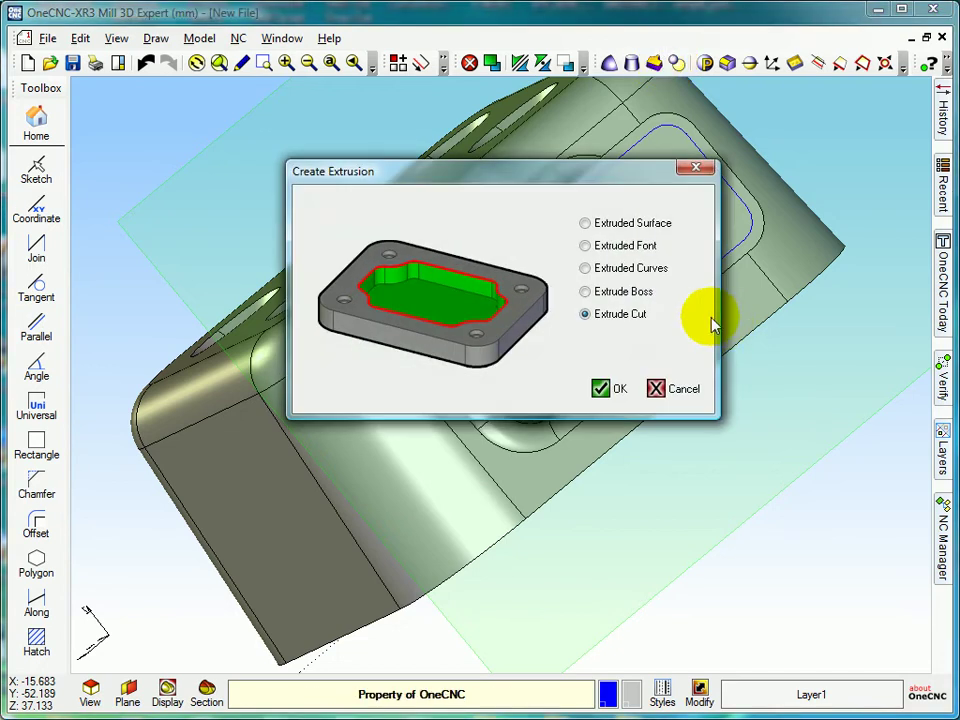
pyautogui.click(607, 387)
pyautogui.moveTo(619, 279); pyautogui.dragTo(557, 284)
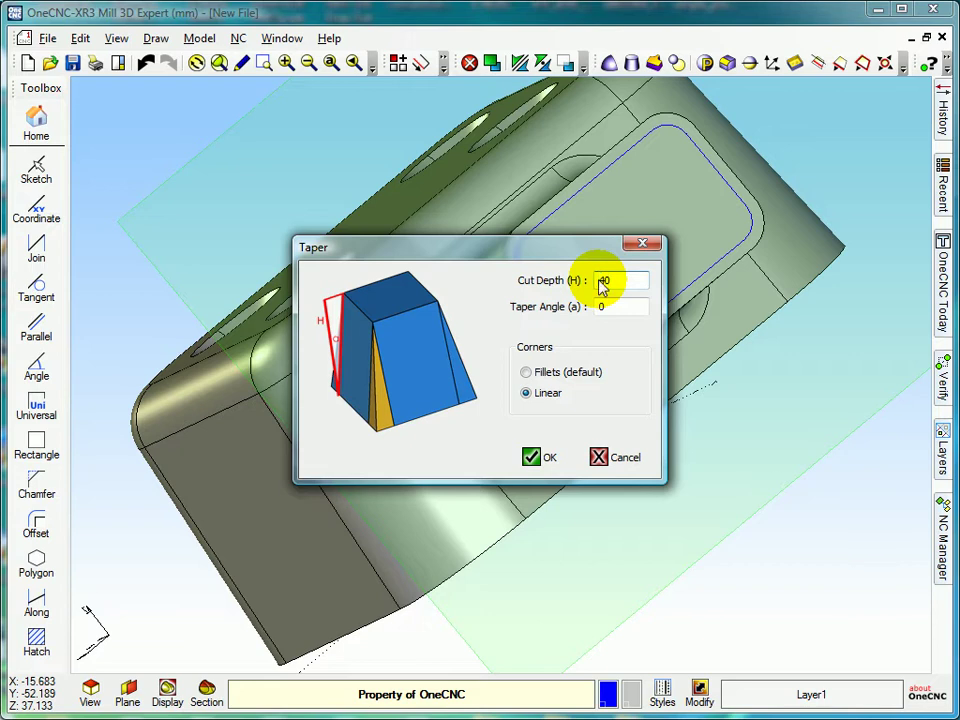
pyautogui.click(535, 455)
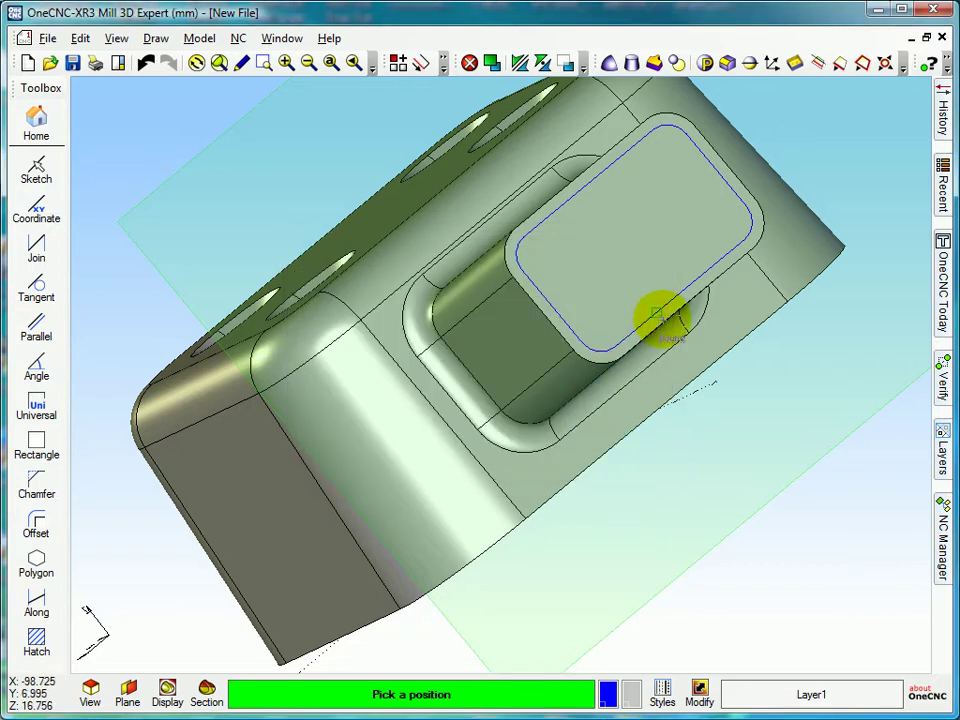
pyautogui.click(662, 316)
pyautogui.moveTo(654, 317)
pyautogui.mouseDown(button='middle')
pyautogui.moveTo(594, 364)
pyautogui.moveTo(515, 338)
pyautogui.moveTo(649, 373)
pyautogui.moveTo(711, 330)
pyautogui.moveTo(709, 321)
pyautogui.moveTo(636, 310)
pyautogui.mouseUp(button='middle')
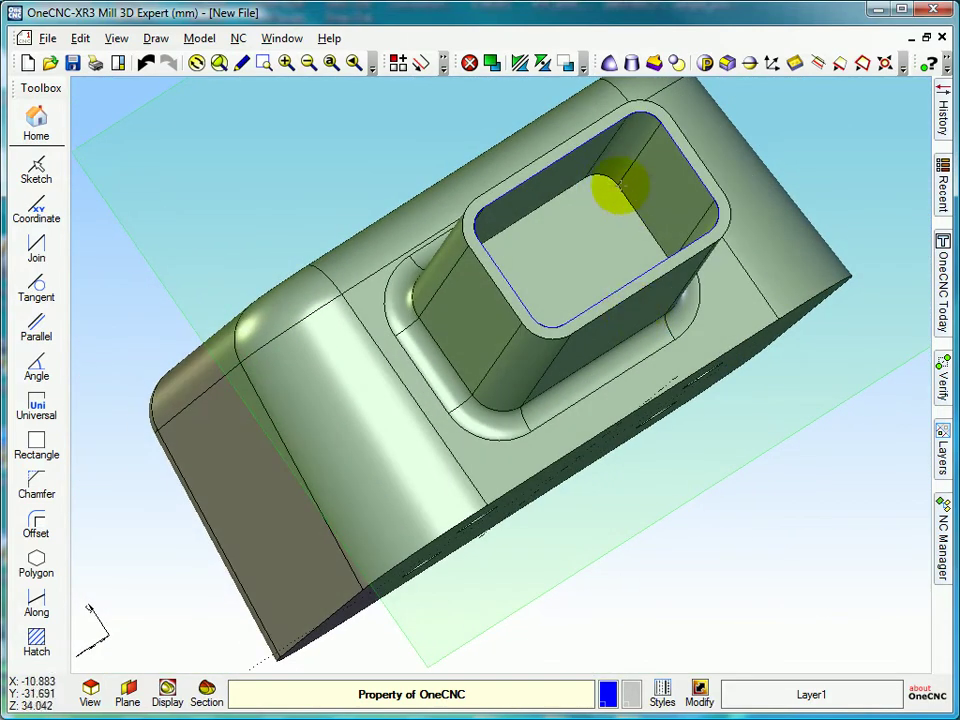
# Apply a standard fillet with radius 3 mm around the floor edge of the boss's pocket
pyautogui.click(728, 63)
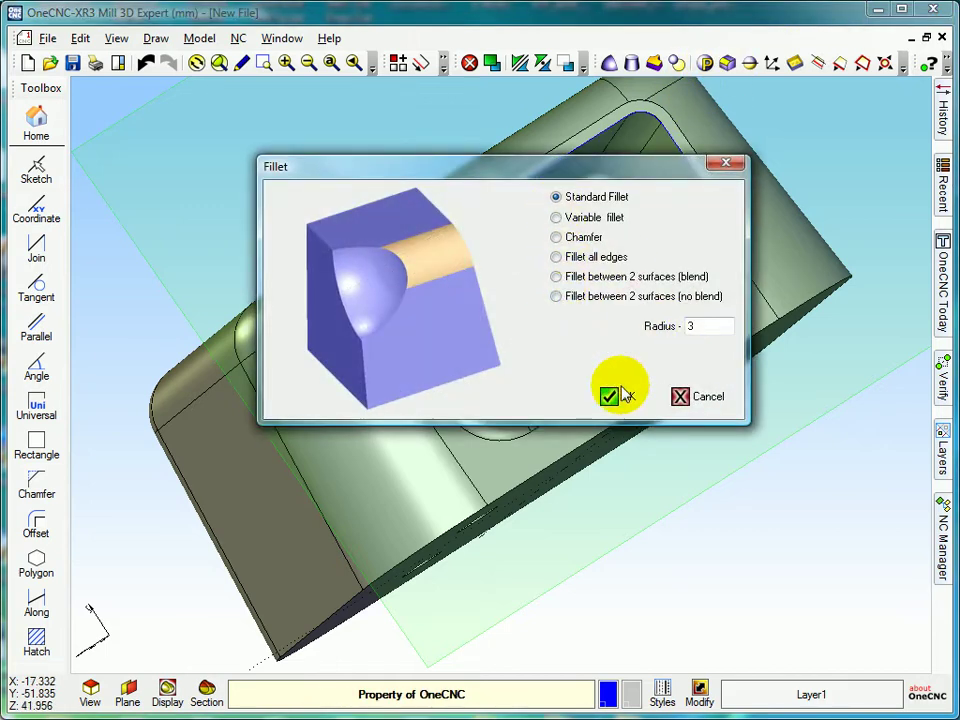
pyautogui.click(615, 396)
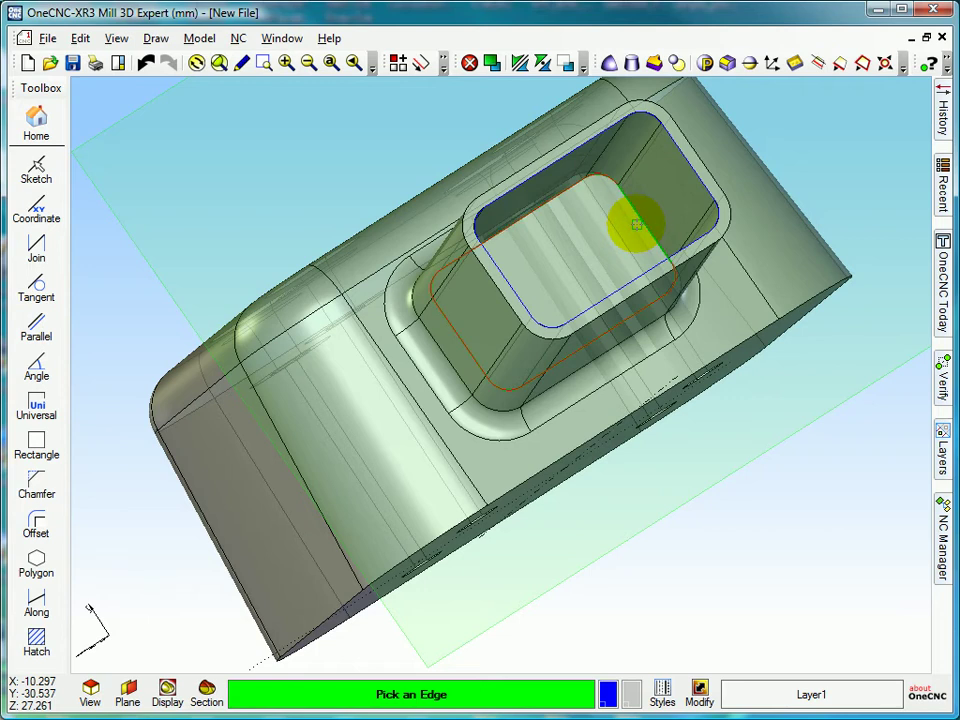
pyautogui.moveTo(636, 224)
pyautogui.mouseDown(button='middle')
pyautogui.moveTo(596, 253)
pyautogui.moveTo(516, 255)
pyautogui.moveTo(707, 231)
pyautogui.moveTo(677, 204)
pyautogui.moveTo(661, 243)
pyautogui.moveTo(647, 197)
pyautogui.moveTo(627, 236)
pyautogui.mouseUp(button='middle')
# Select all blue entities by color and delete the leftover offset loop around the pocket opening
pyautogui.click(424, 66)
pyautogui.click(443, 66)
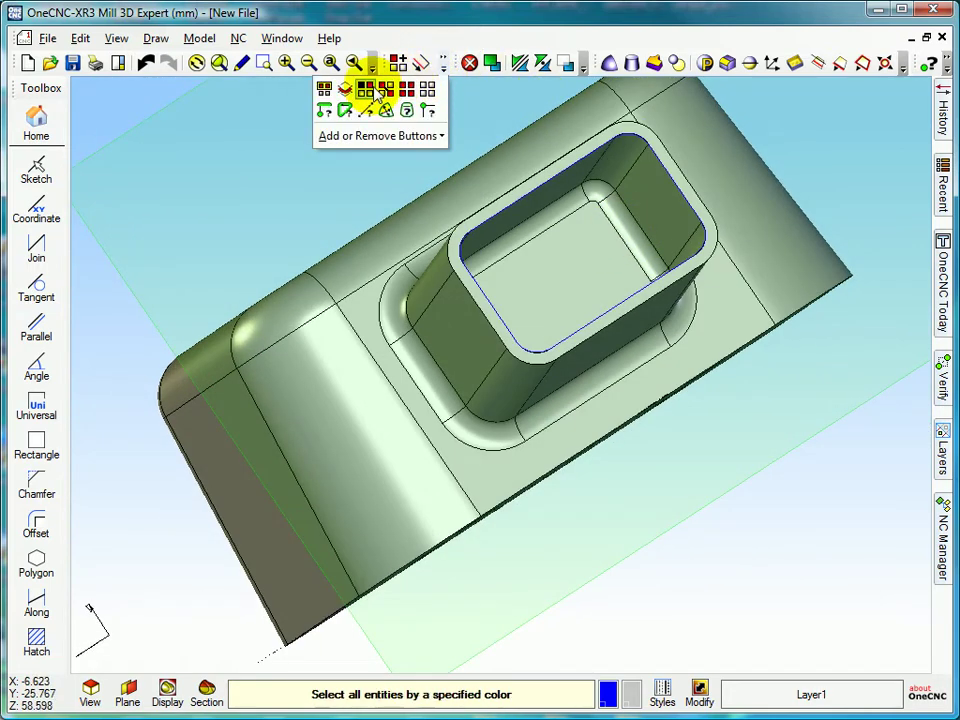
pyautogui.click(372, 92)
pyautogui.click(489, 264)
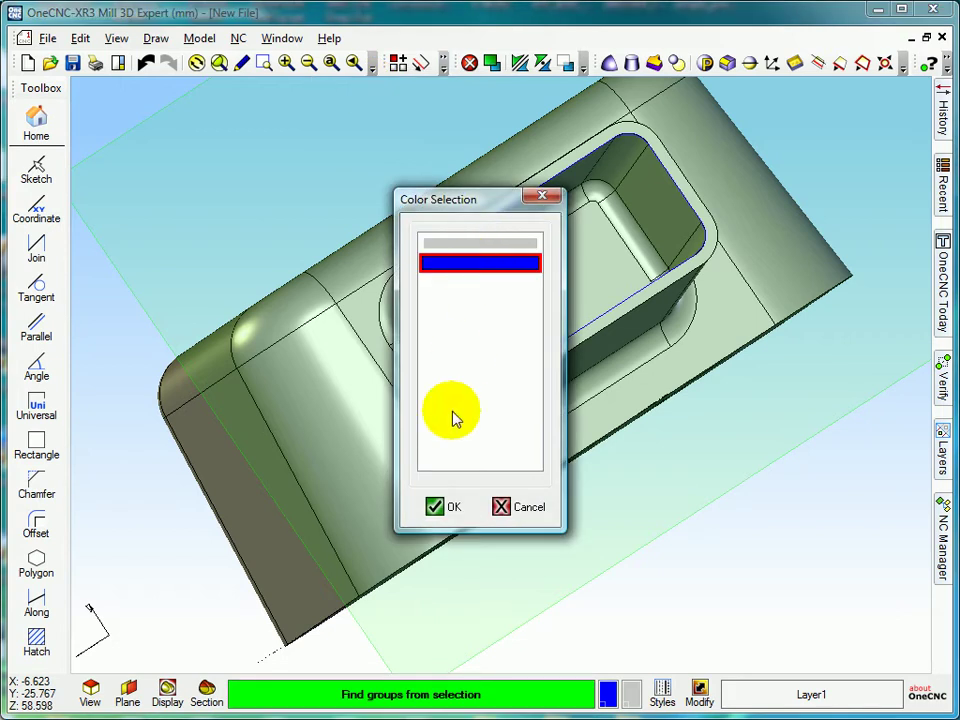
pyautogui.click(445, 507)
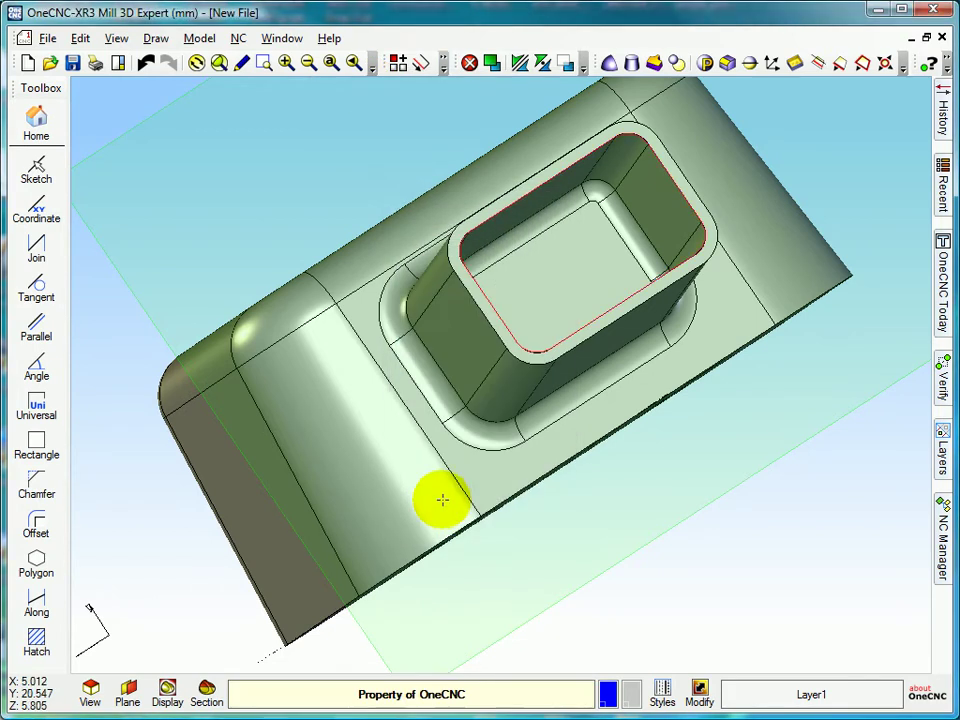
pyautogui.click(472, 80)
pyautogui.moveTo(520, 140); pyautogui.dragTo(525, 240)
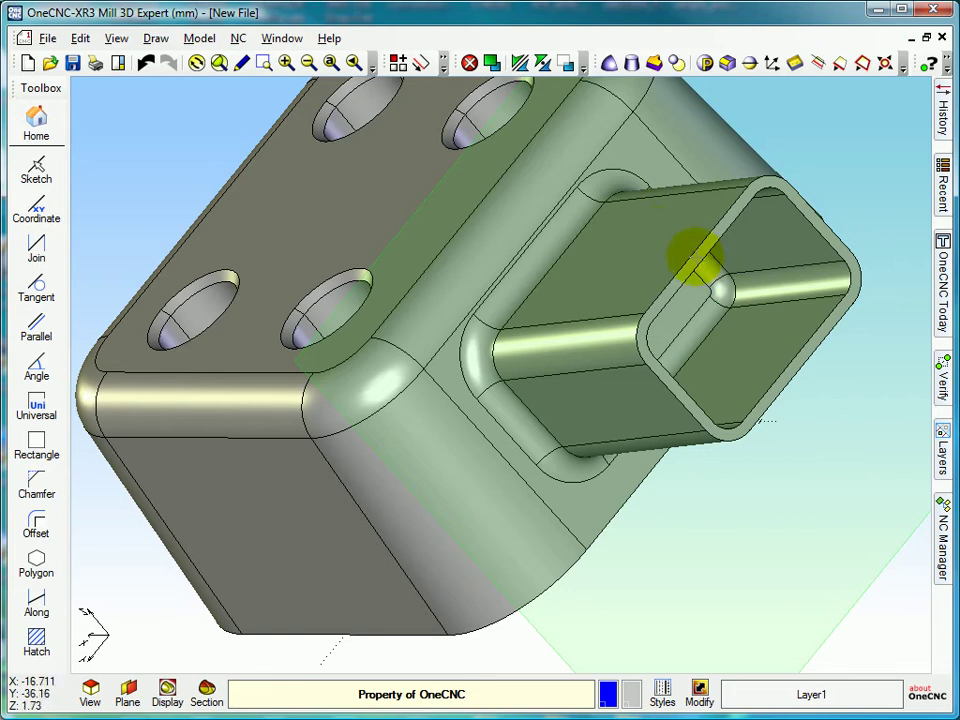
# Place the working plane on the flat upper face of the side boss
pyautogui.moveTo(602, 229); pyautogui.dragTo(754, 231)
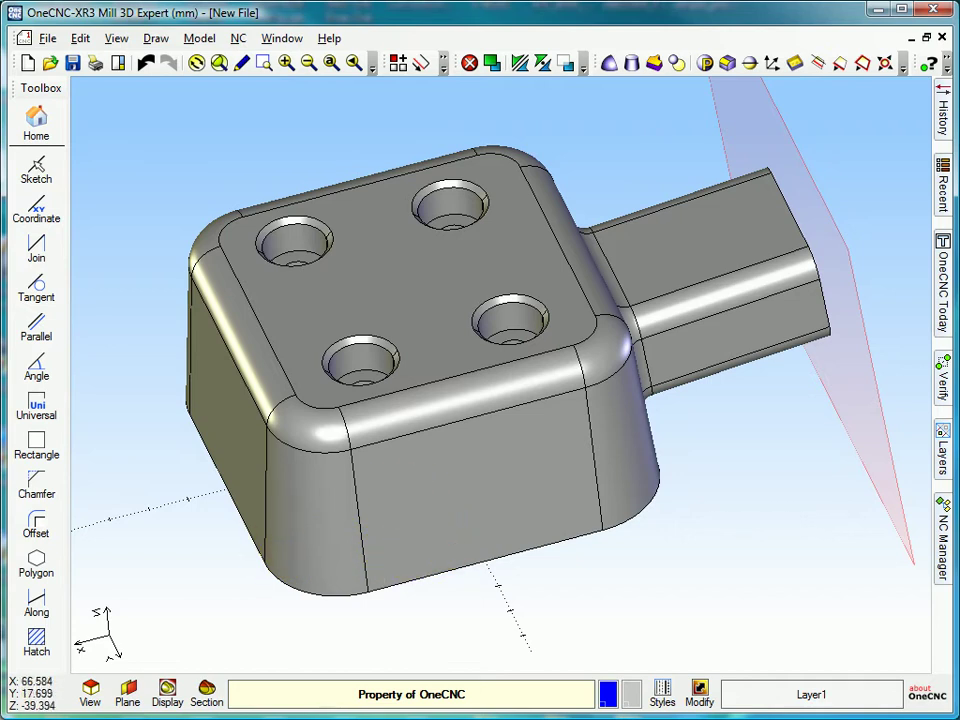
pyautogui.click(138, 695)
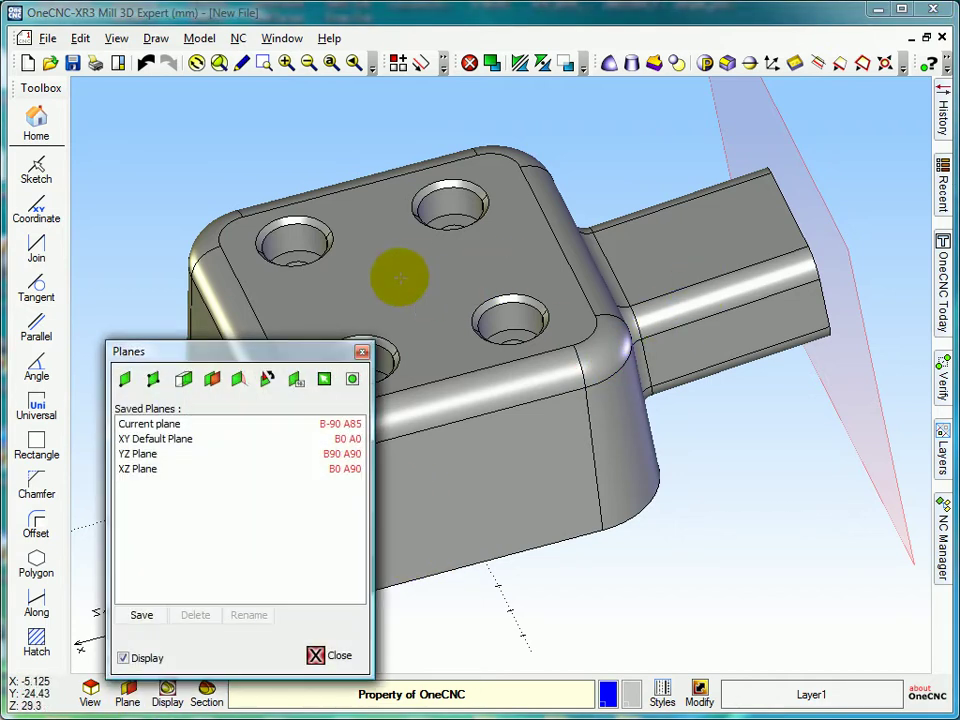
pyautogui.click(184, 378)
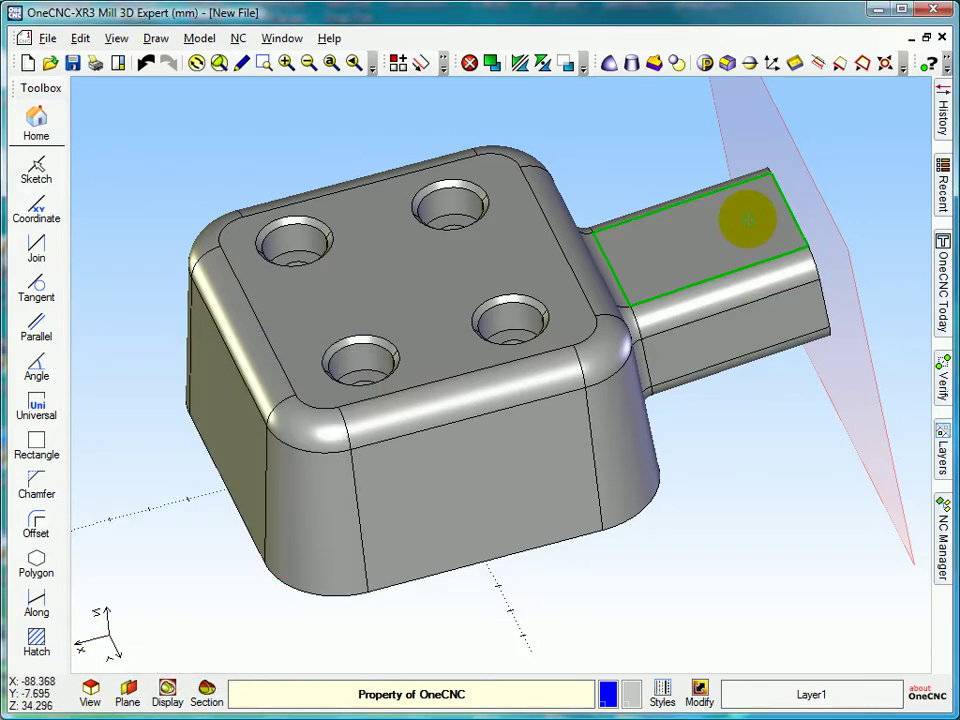
pyautogui.click(748, 220)
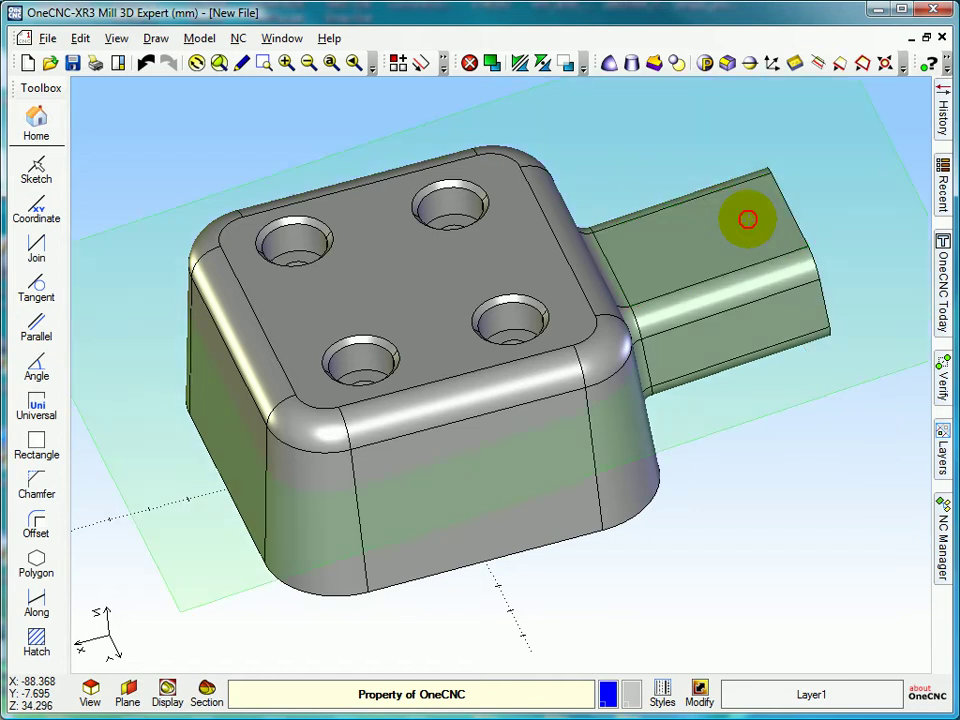
# Extract the boundary edges of the boss's flat upper face as curves
pyautogui.moveTo(748, 220); pyautogui.dragTo(686, 229, button='middle')
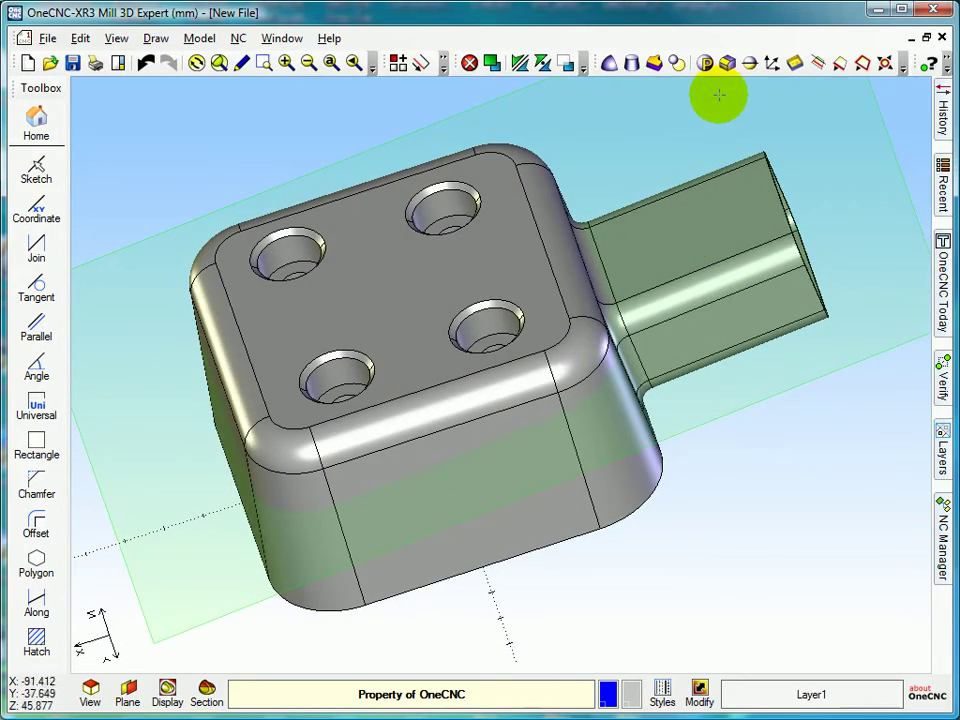
pyautogui.click(865, 65)
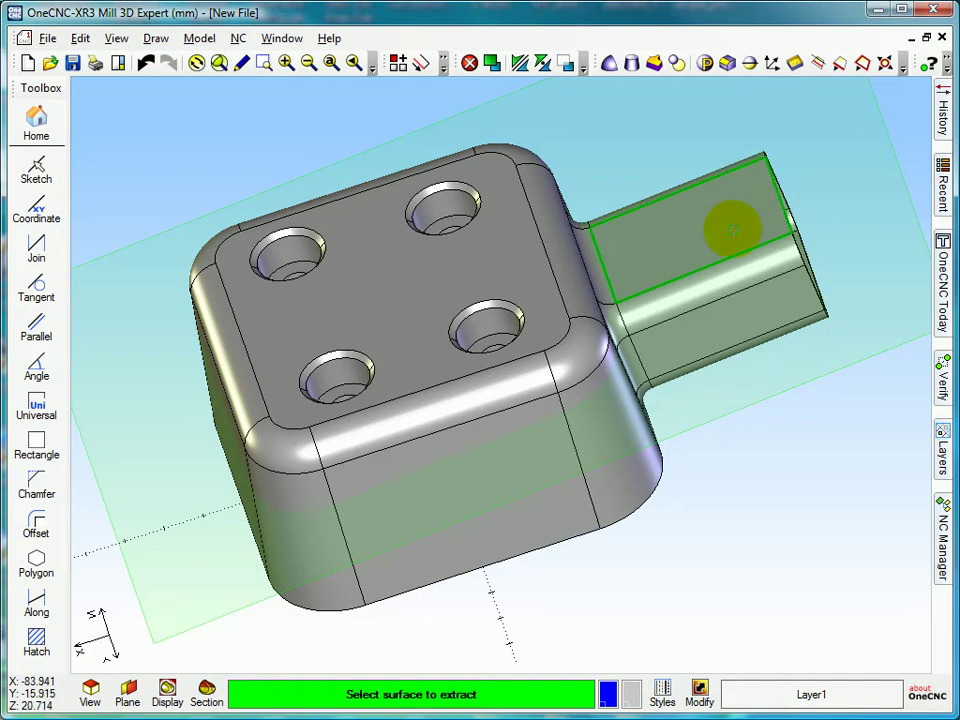
pyautogui.click(733, 229)
pyautogui.moveTo(736, 229)
pyautogui.mouseDown(button='middle')
pyautogui.moveTo(746, 270)
pyautogui.moveTo(738, 231)
pyautogui.mouseUp(button='middle')
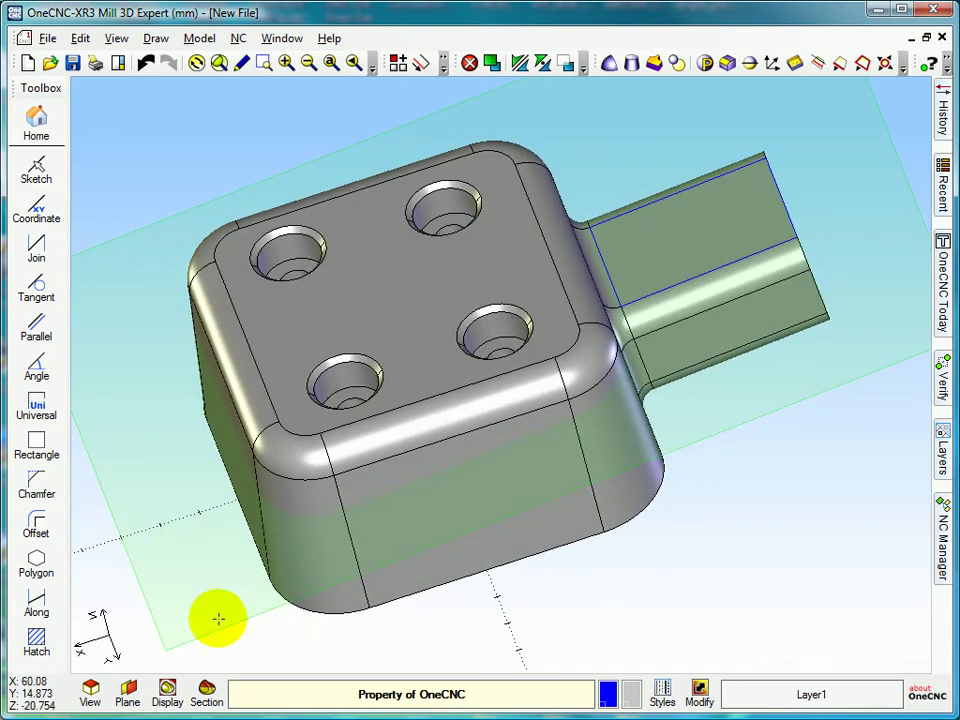
# Set the model display to Glass and draw two diagonal lines joining opposite corners of the extracted rectangle
pyautogui.click(172, 688)
pyautogui.click(190, 642)
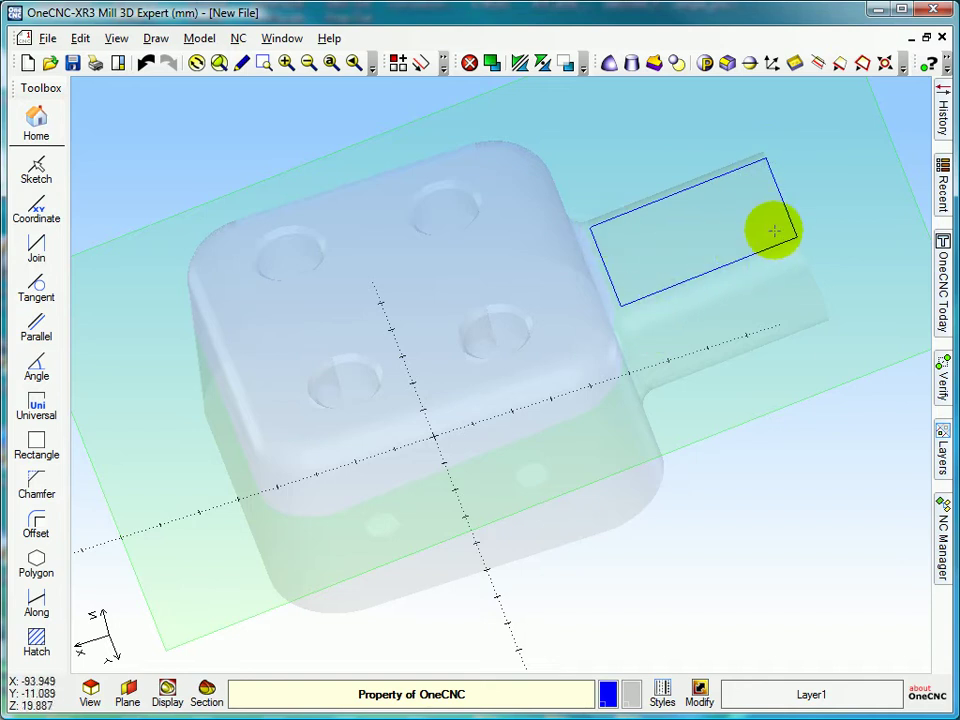
pyautogui.moveTo(783, 232); pyautogui.dragTo(770, 207, button='middle')
pyautogui.click(40, 122)
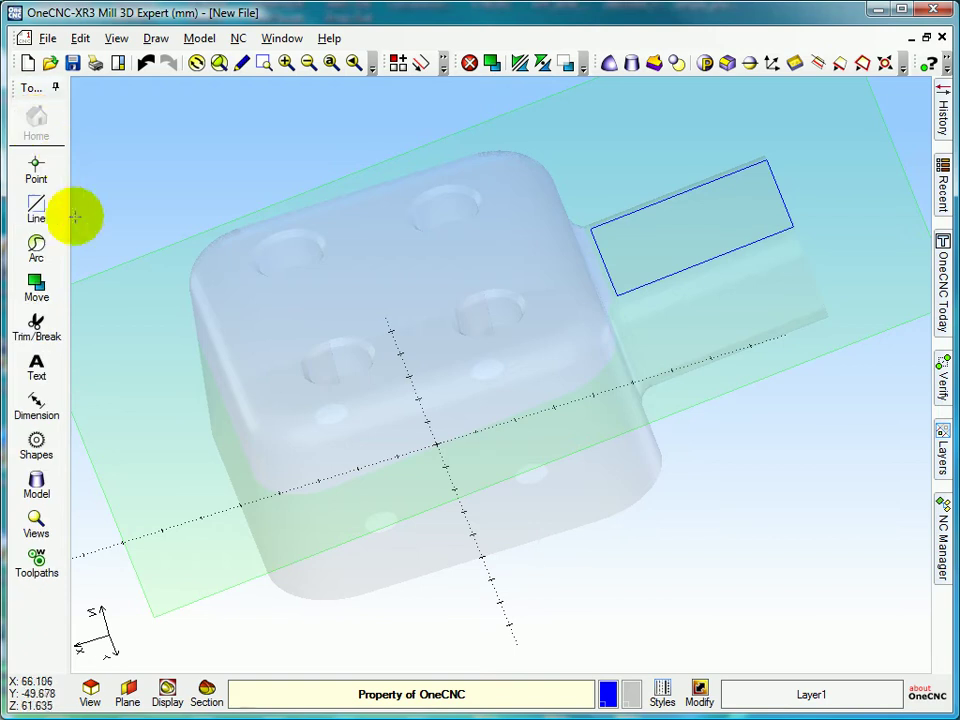
pyautogui.click(53, 220)
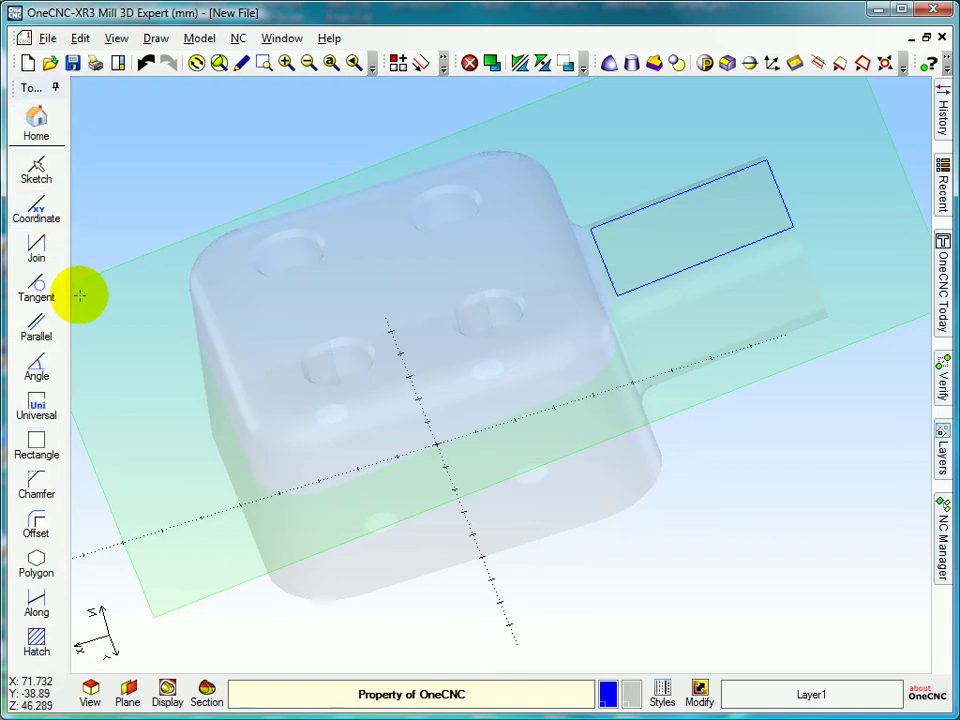
pyautogui.click(39, 250)
pyautogui.click(601, 229)
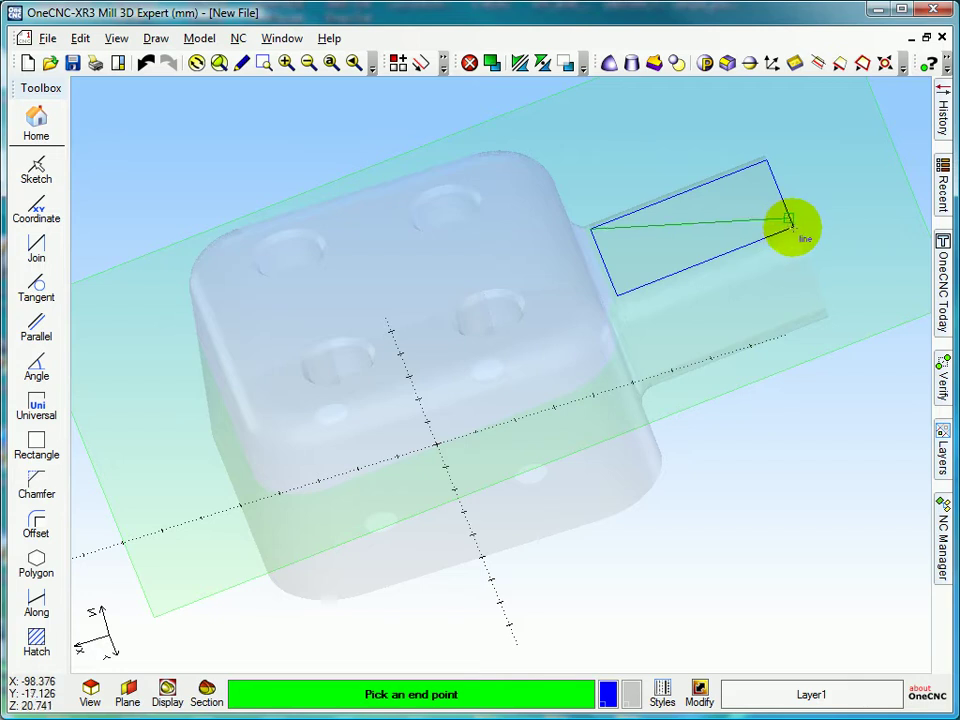
pyautogui.click(795, 231)
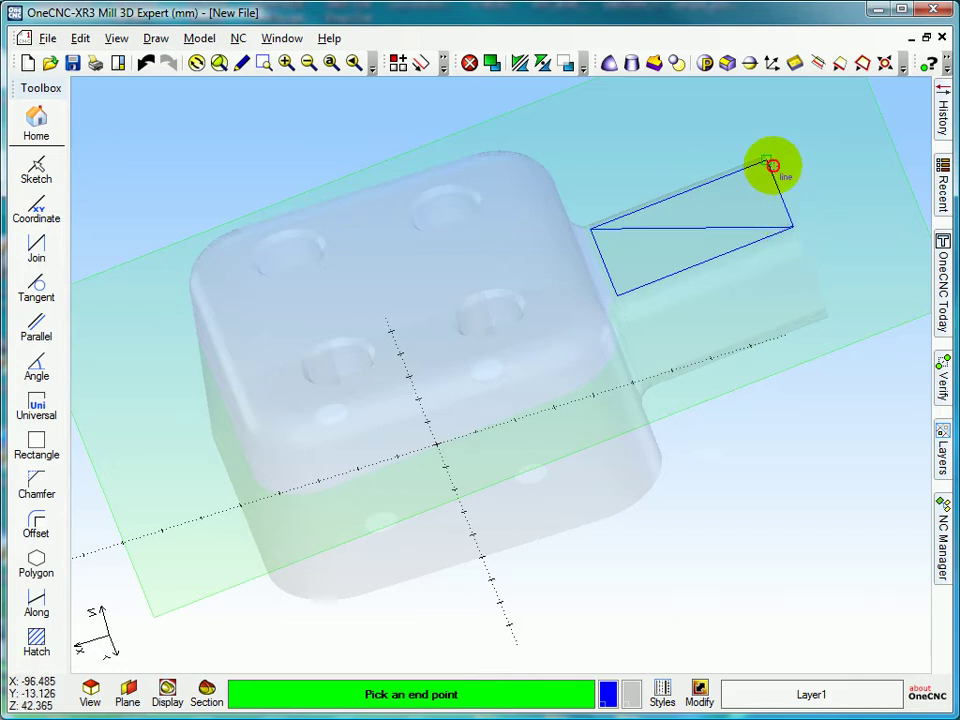
pyautogui.click(768, 162)
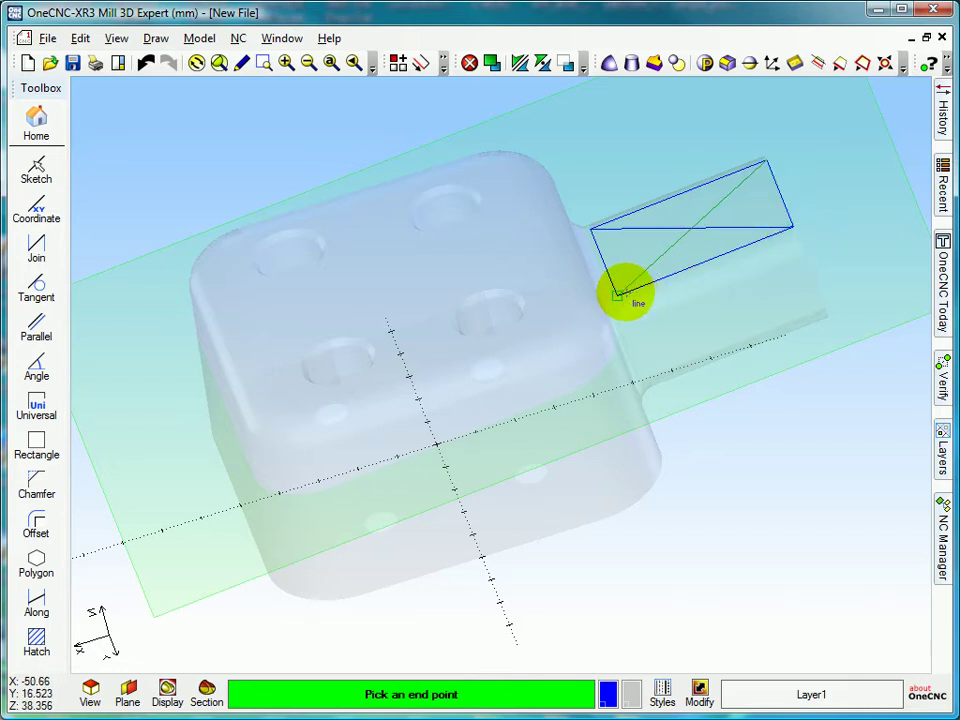
pyautogui.click(617, 294)
# Draw a full circle of radius 8, from 0 to 360 degrees, centred on the intersection of the two diagonals
pyautogui.click(46, 140)
pyautogui.click(43, 240)
pyautogui.click(49, 178)
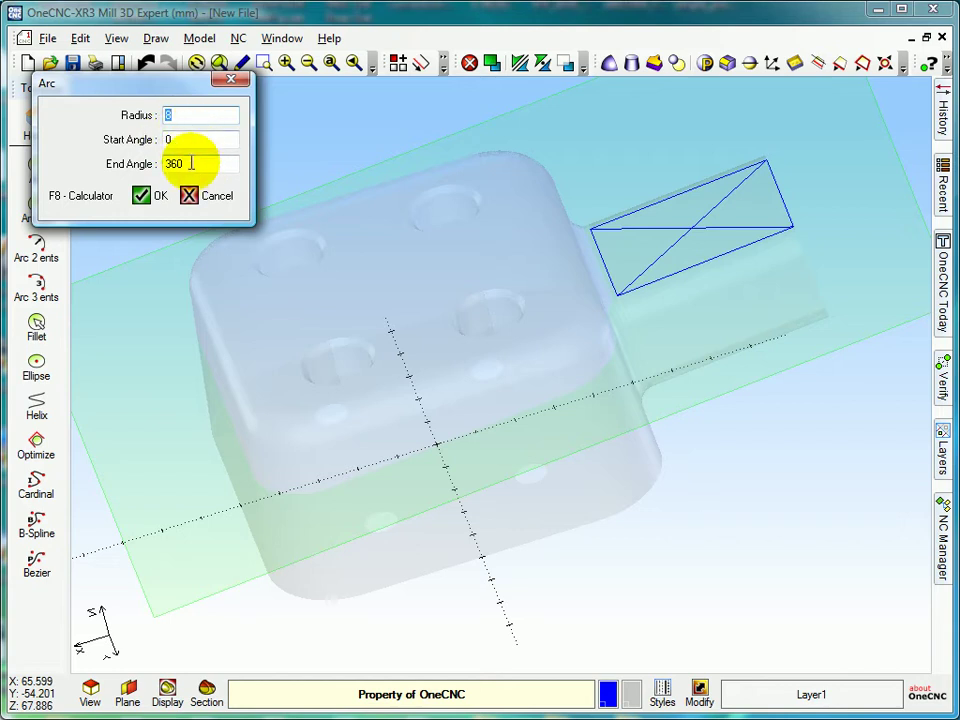
pyautogui.click(147, 197)
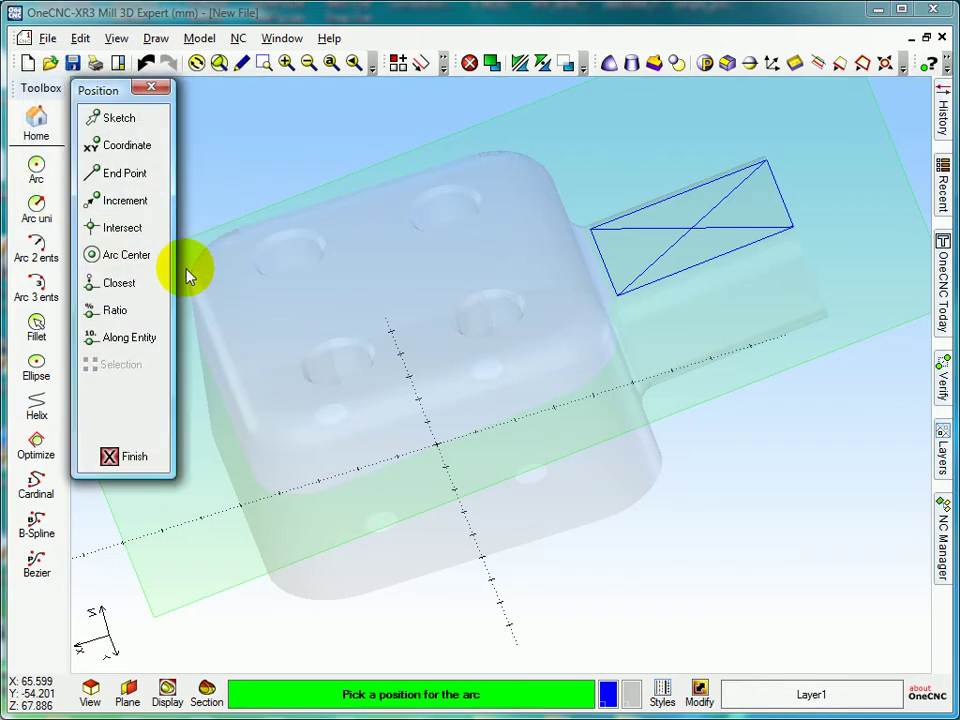
pyautogui.click(131, 231)
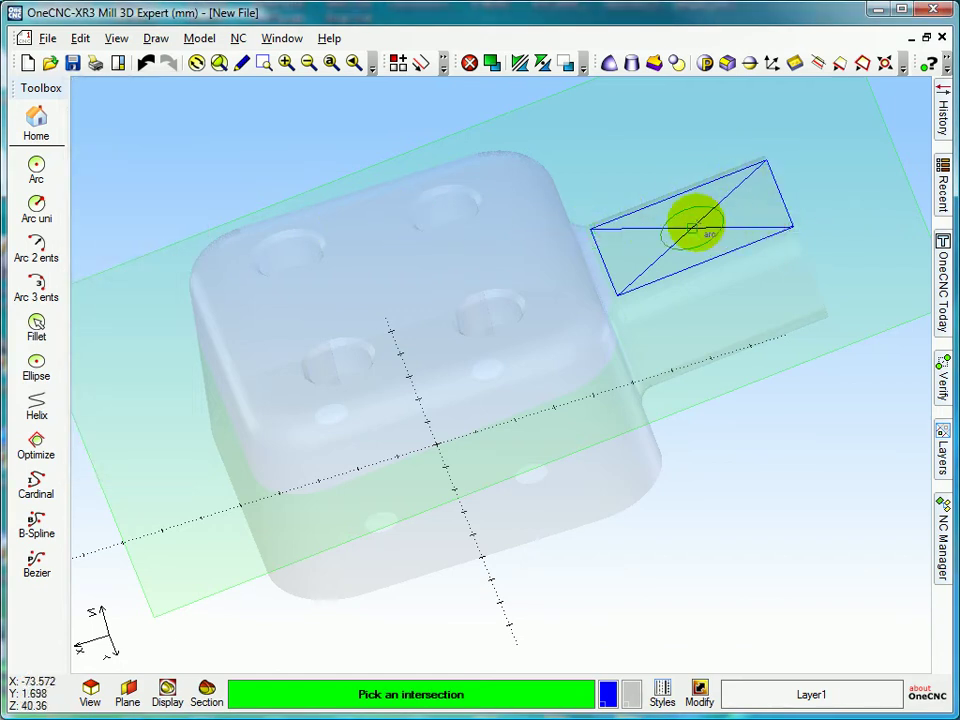
pyautogui.click(691, 229)
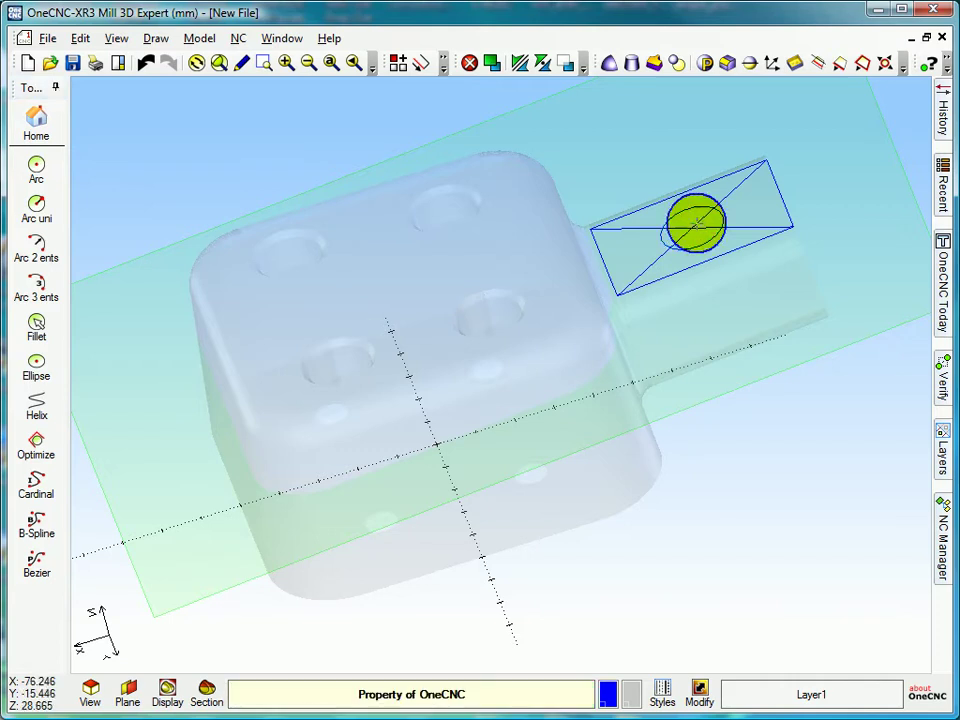
# Delete the extracted rectangle and both diagonals on the boss face, keeping only the circle
pyautogui.click(398, 63)
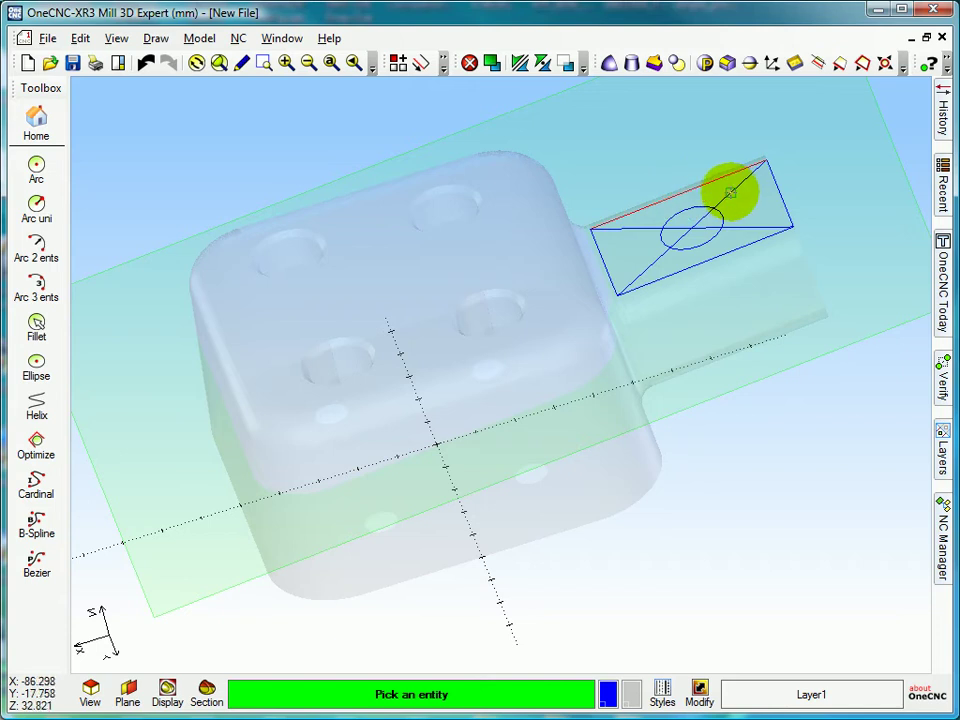
pyautogui.click(757, 198)
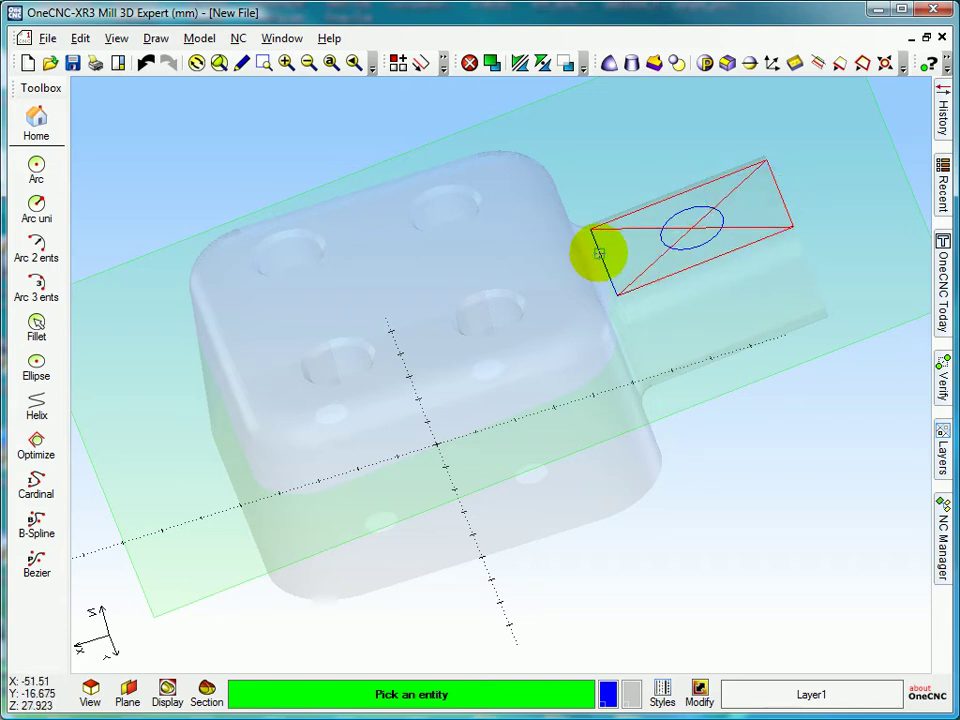
pyautogui.click(470, 64)
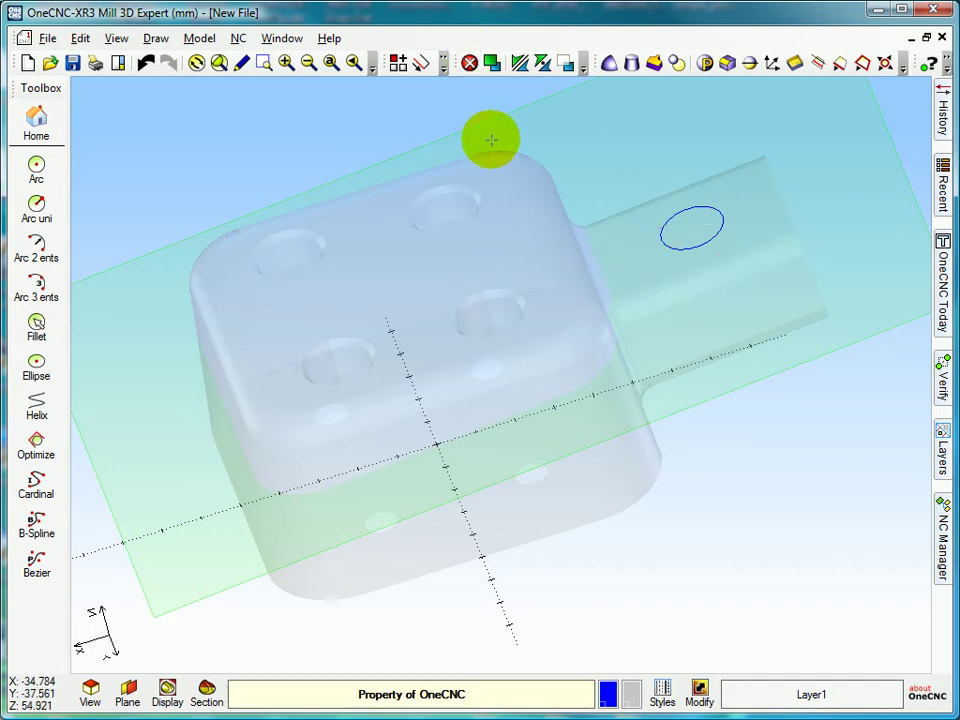
# Set the model display back to Normal shading
pyautogui.click(166, 690)
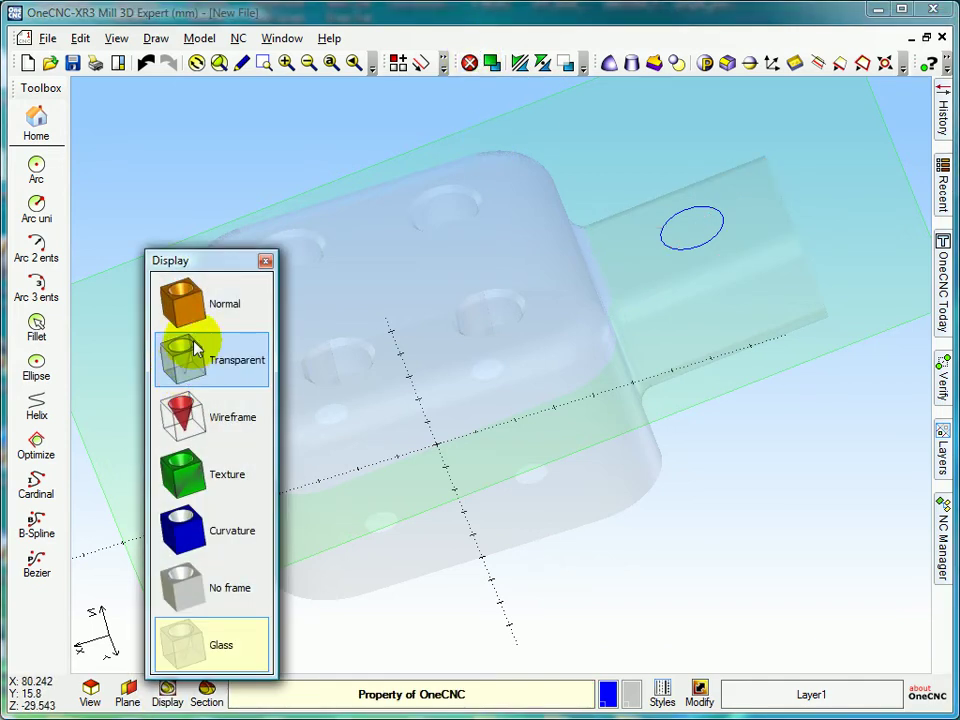
pyautogui.click(199, 296)
pyautogui.moveTo(199, 296)
pyautogui.mouseDown(button='middle')
pyautogui.moveTo(274, 354)
pyautogui.moveTo(143, 368)
pyautogui.moveTo(178, 381)
pyautogui.moveTo(285, 360)
pyautogui.mouseUp(button='middle')
pyautogui.moveTo(567, 270)
pyautogui.mouseDown(button='middle')
pyautogui.moveTo(390, 210)
pyautogui.moveTo(300, 204)
pyautogui.moveTo(369, 204)
pyautogui.moveTo(427, 181)
pyautogui.moveTo(525, 199)
pyautogui.moveTo(573, 273)
pyautogui.mouseUp(button='middle')
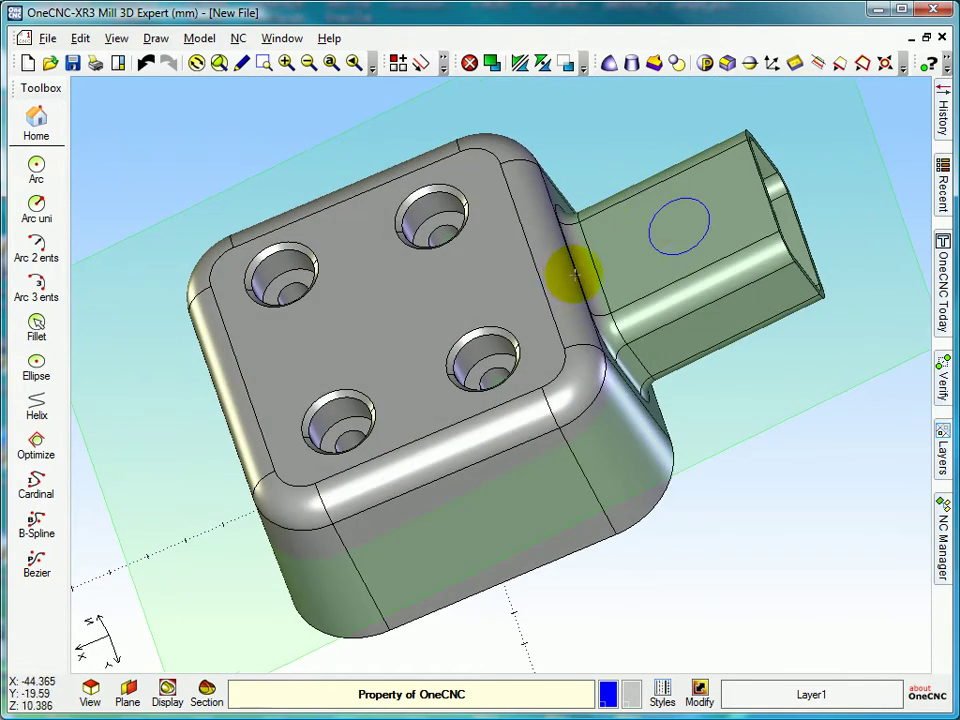
# Extrude-cut the circle through the boss to a depth of 200 mm with taper angle 0 and linear corners
pyautogui.click(653, 66)
pyautogui.click(602, 388)
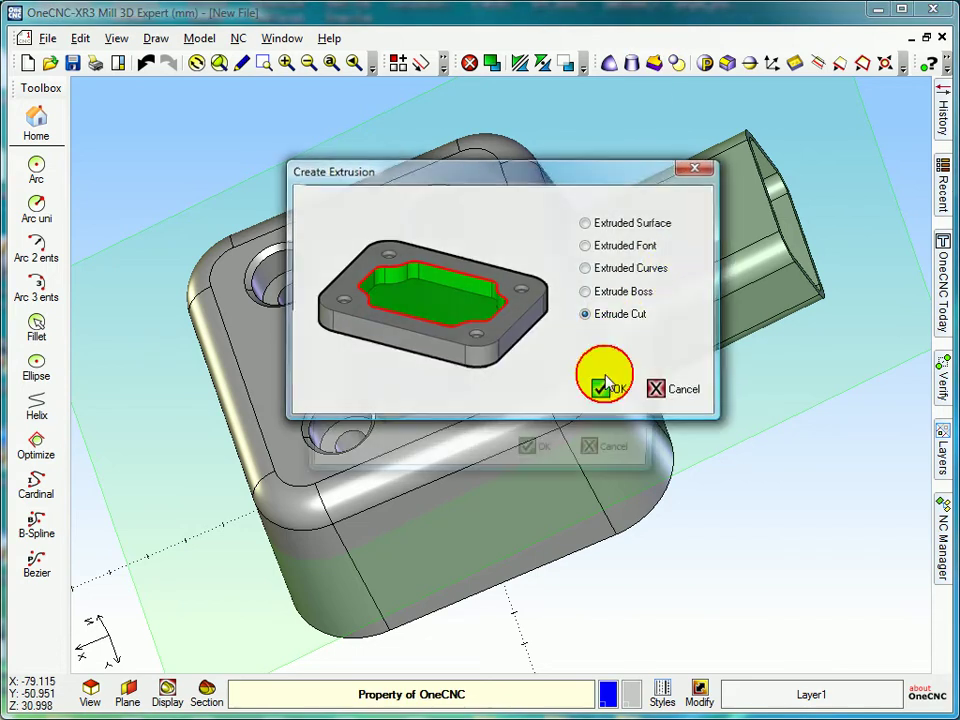
pyautogui.moveTo(634, 279); pyautogui.dragTo(519, 274)
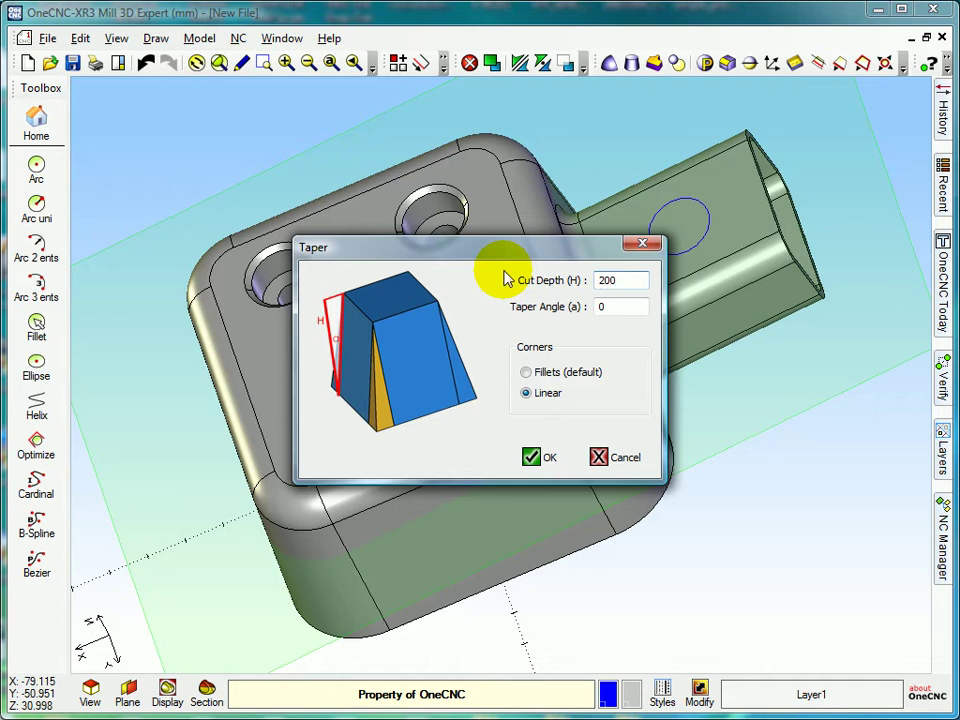
pyautogui.click(537, 459)
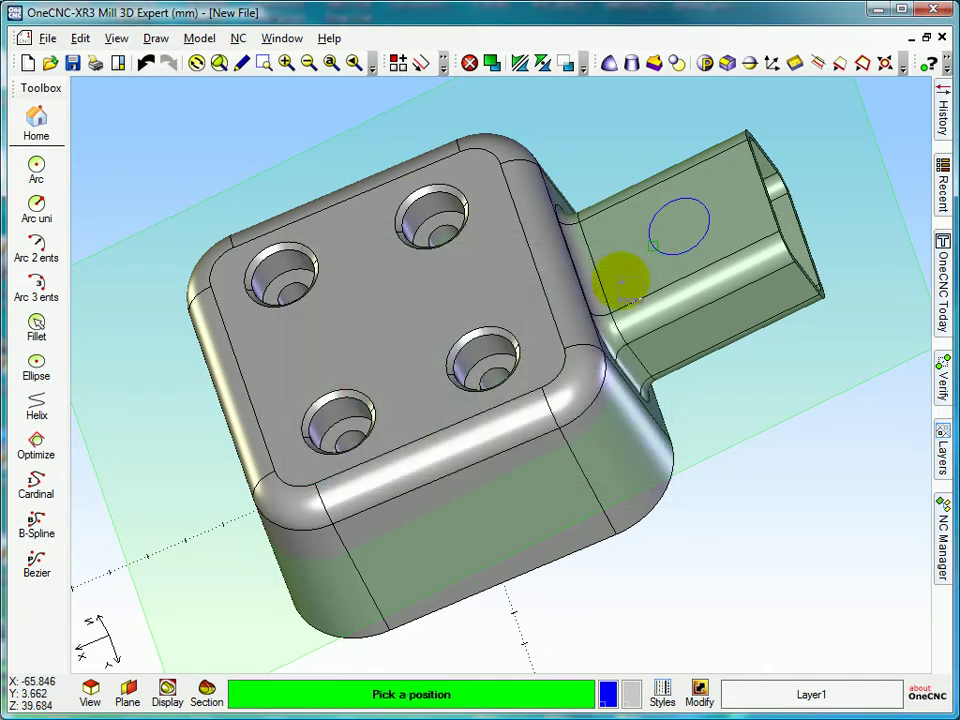
pyautogui.moveTo(704, 230); pyautogui.dragTo(643, 165, button='middle')
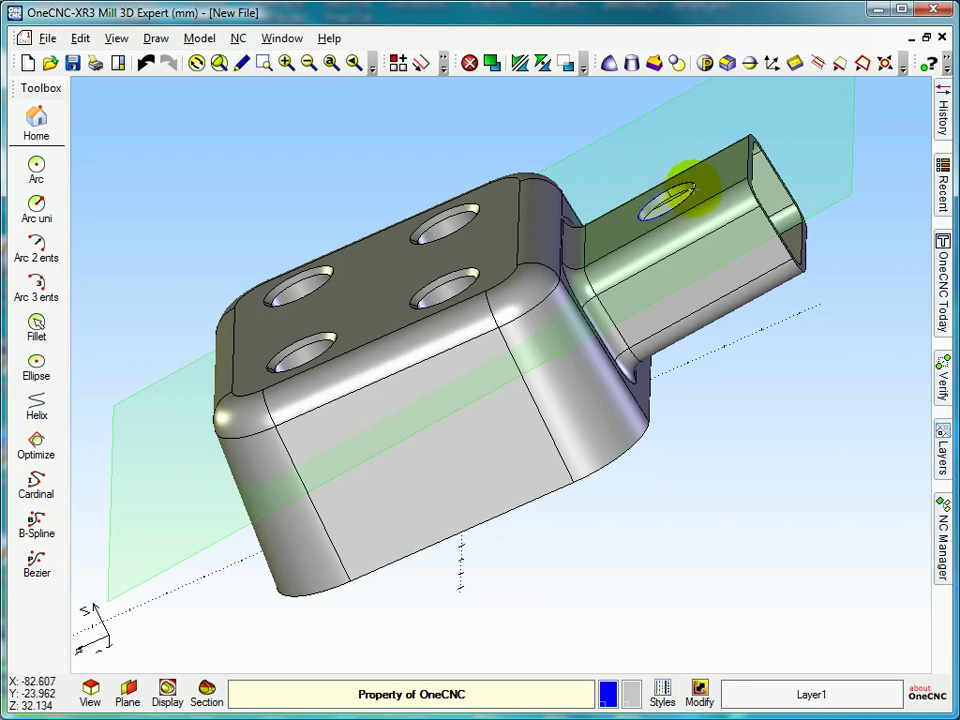
pyautogui.moveTo(703, 188)
pyautogui.mouseDown(button='middle')
pyautogui.moveTo(666, 144)
pyautogui.moveTo(737, 199)
pyautogui.moveTo(680, 207)
pyautogui.moveTo(746, 261)
pyautogui.moveTo(703, 204)
pyautogui.moveTo(681, 223)
pyautogui.moveTo(677, 298)
pyautogui.moveTo(666, 178)
pyautogui.moveTo(551, 199)
pyautogui.moveTo(690, 189)
pyautogui.moveTo(693, 205)
pyautogui.mouseUp(button='middle')
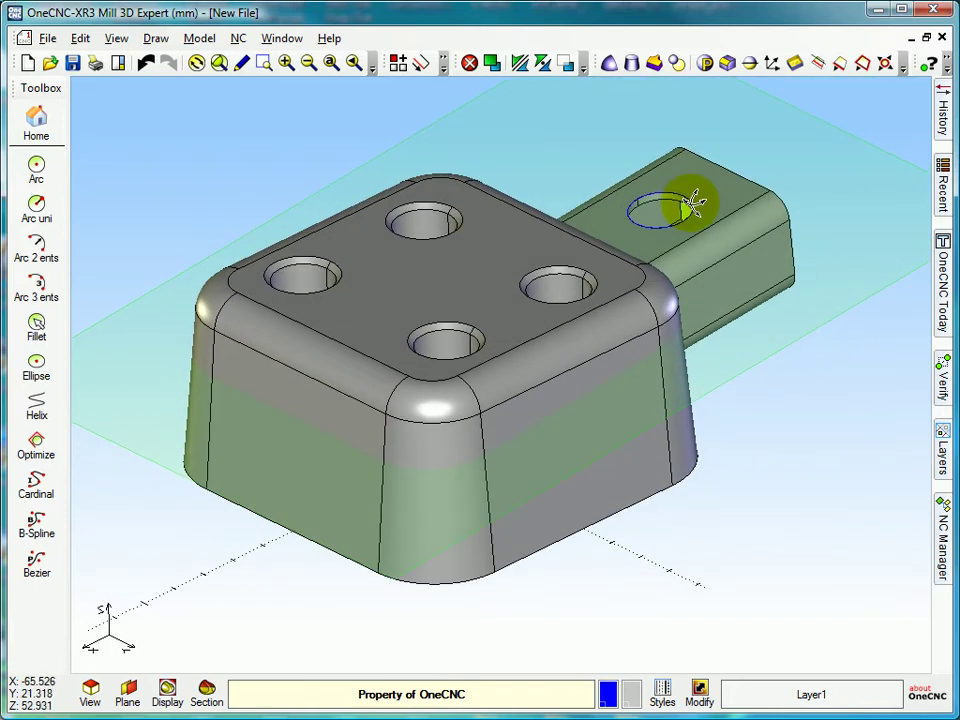
# Place the working plane on the block's end face opposite the boss and view that plane square on
pyautogui.click(128, 690)
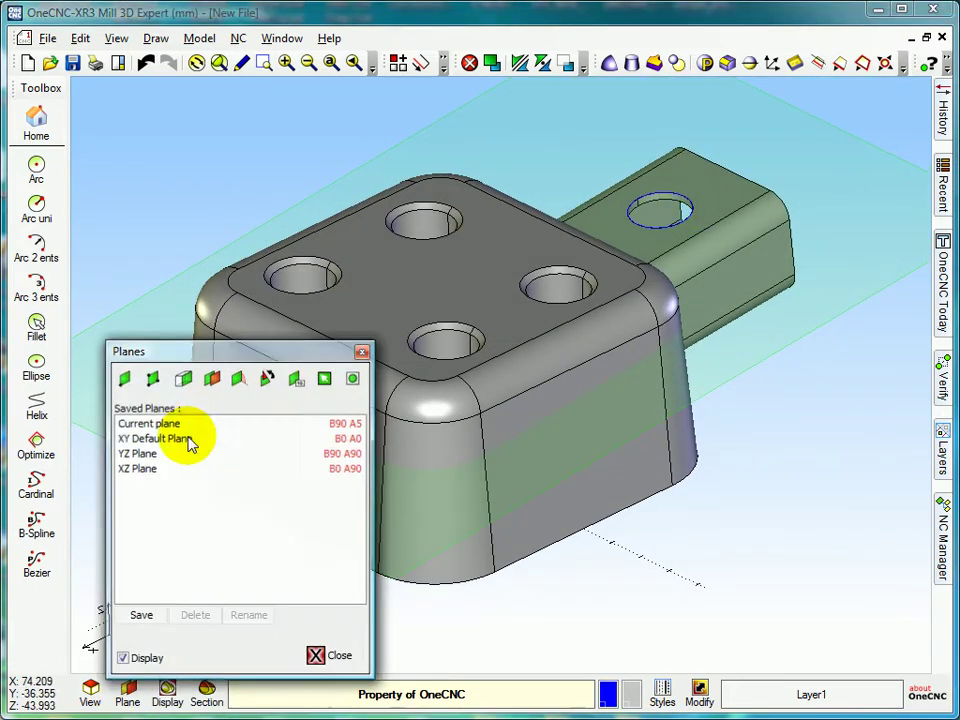
pyautogui.click(184, 379)
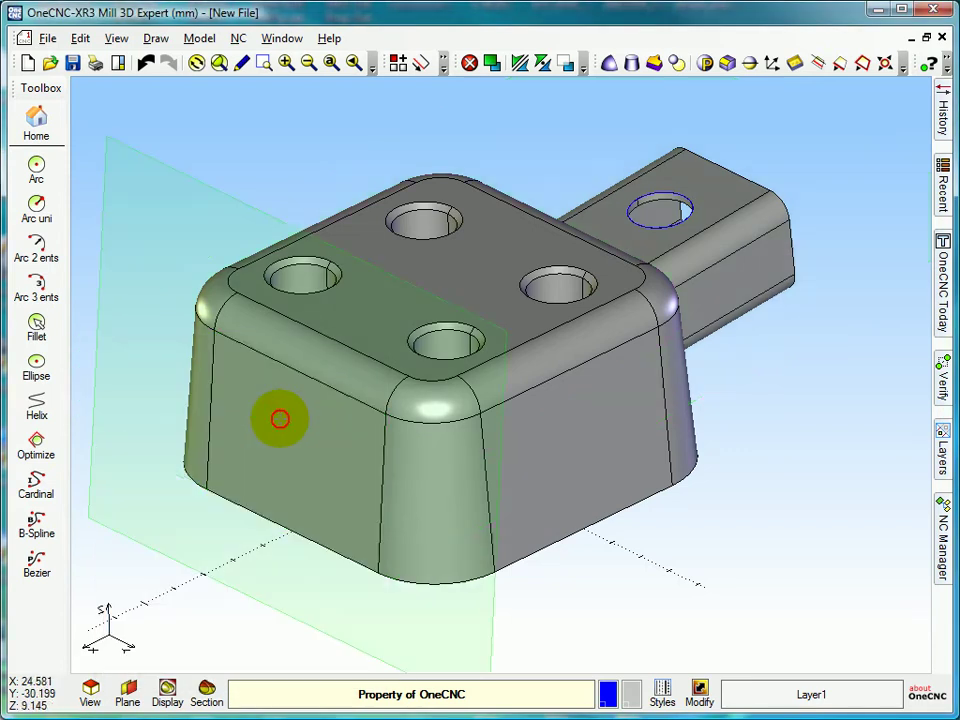
pyautogui.click(280, 418)
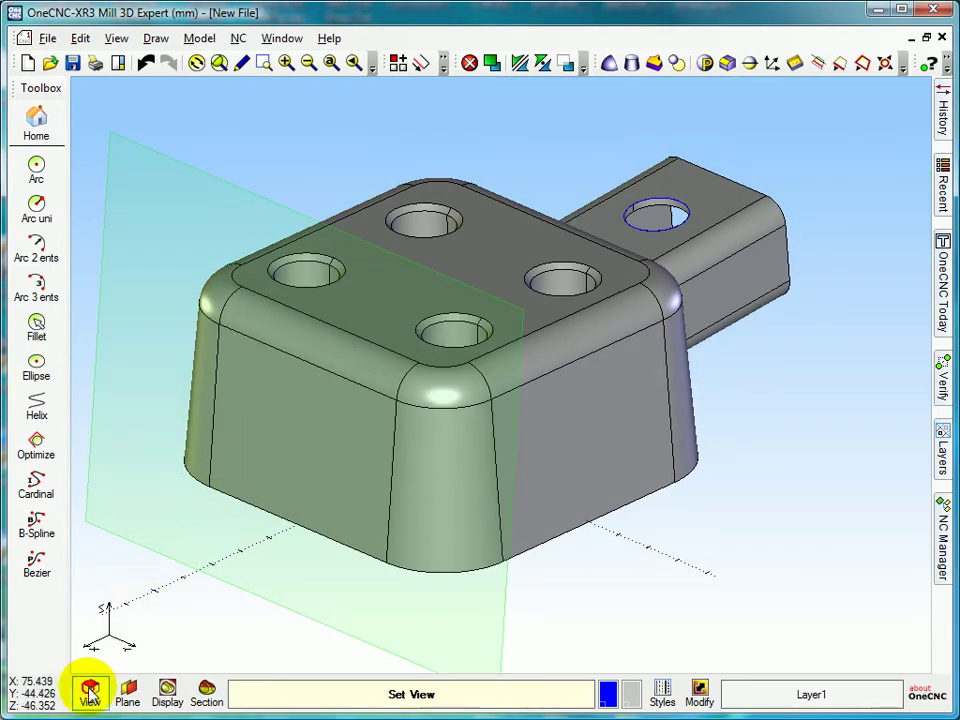
pyautogui.click(89, 690)
pyautogui.click(88, 375)
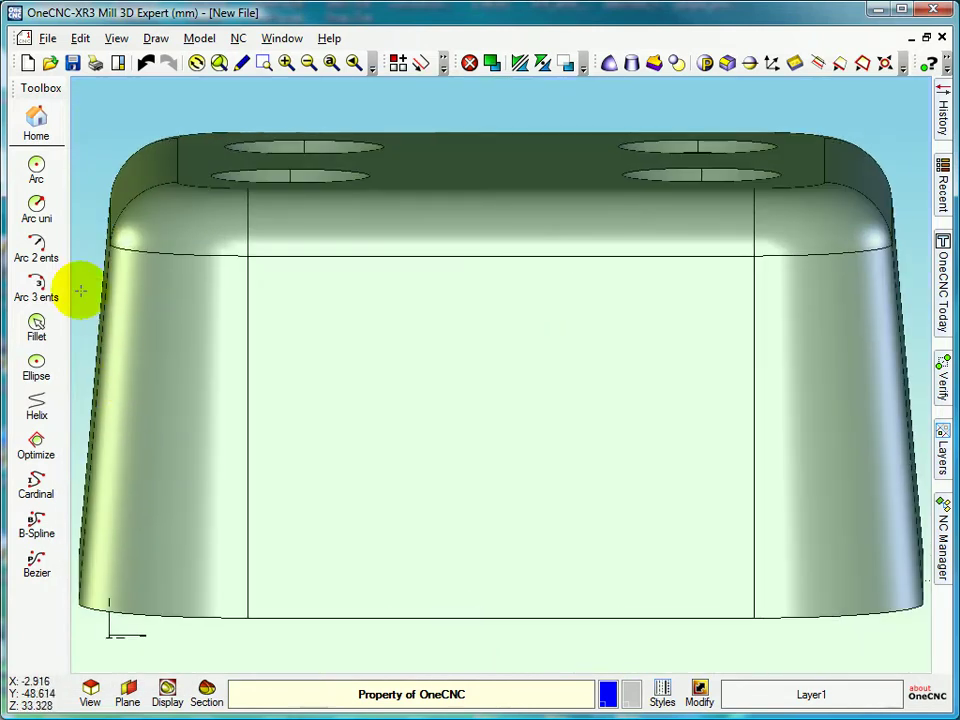
# Sketch four separate full circles of radius 8 at freehand positions on the block's end face
pyautogui.click(44, 176)
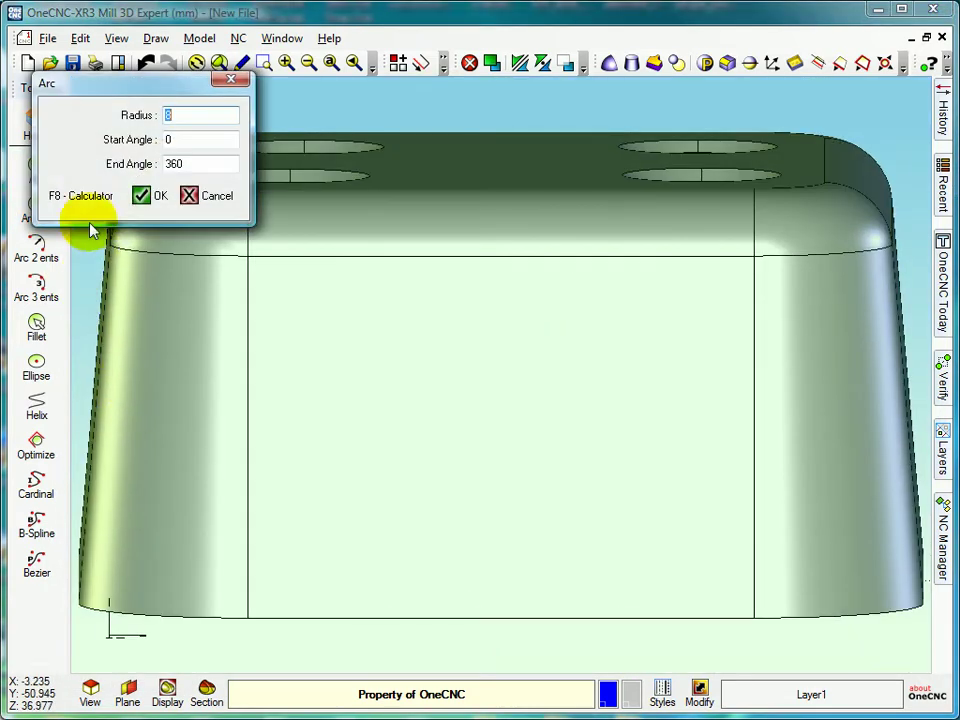
pyautogui.click(143, 199)
pyautogui.click(107, 118)
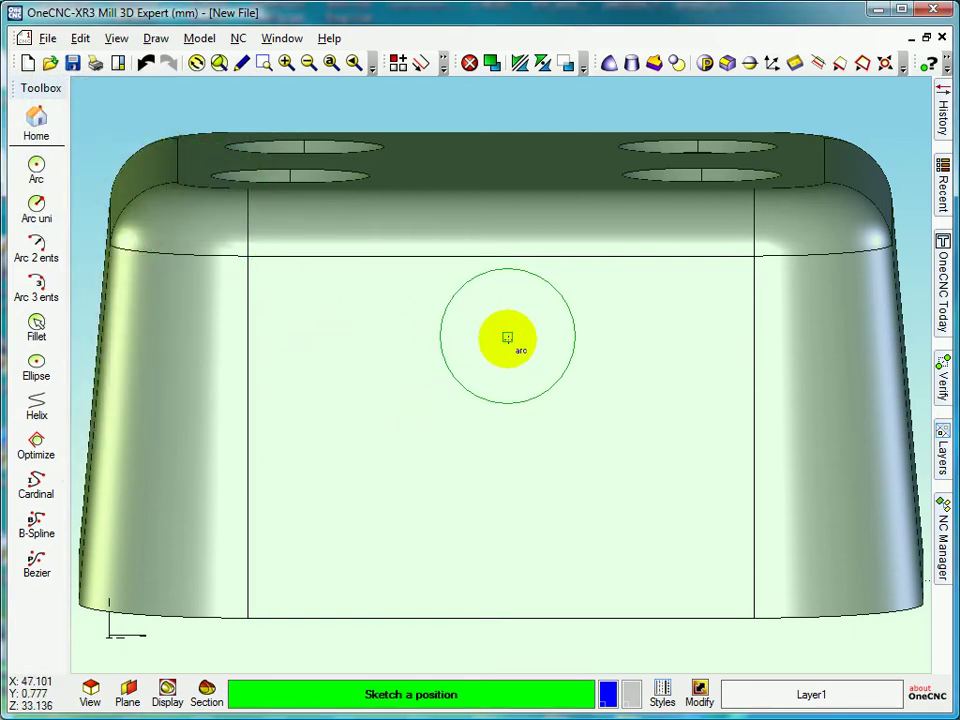
pyautogui.click(517, 356)
pyautogui.click(608, 479)
pyautogui.click(447, 524)
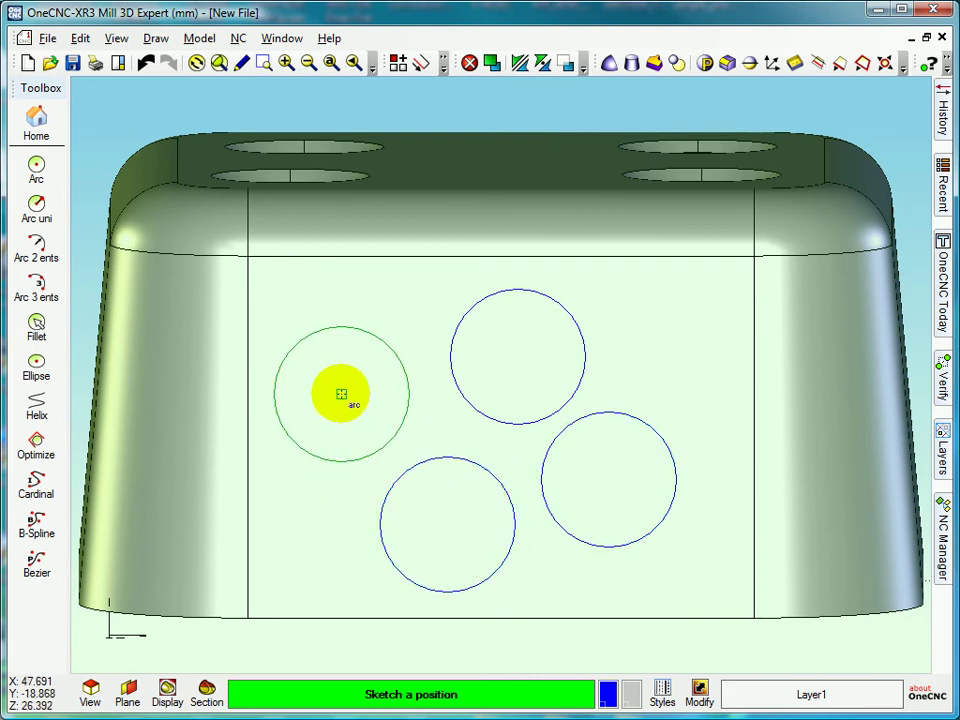
pyautogui.click(341, 394)
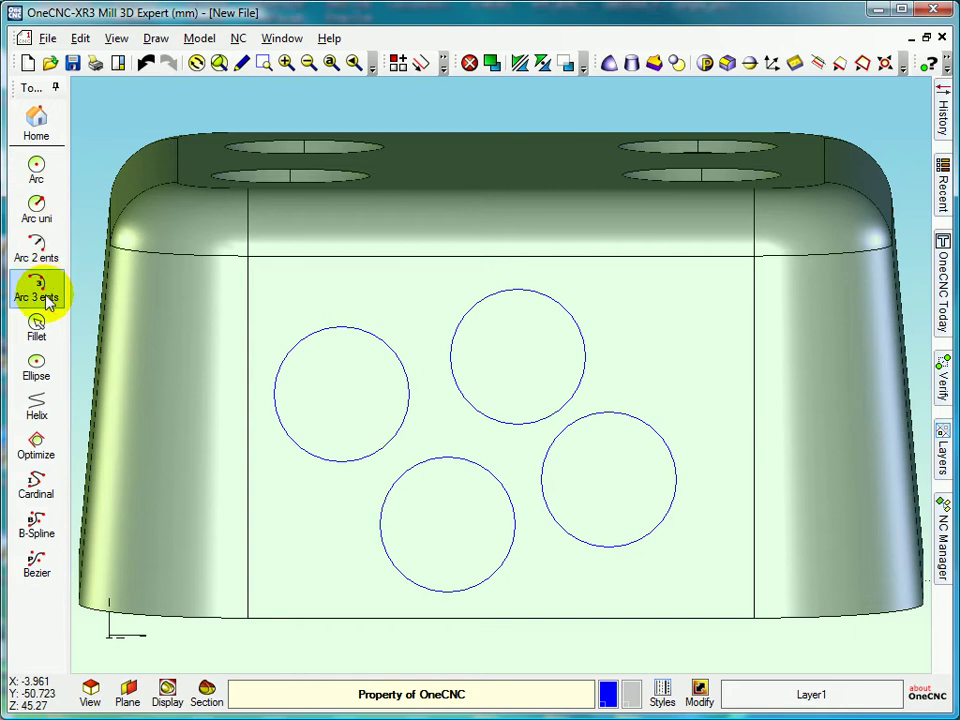
# Connect the outer sides of the first three circles on the end face with radius 20 fillets, trimming both entities each time
pyautogui.click(38, 326)
pyautogui.click(320, 330)
pyautogui.click(479, 299)
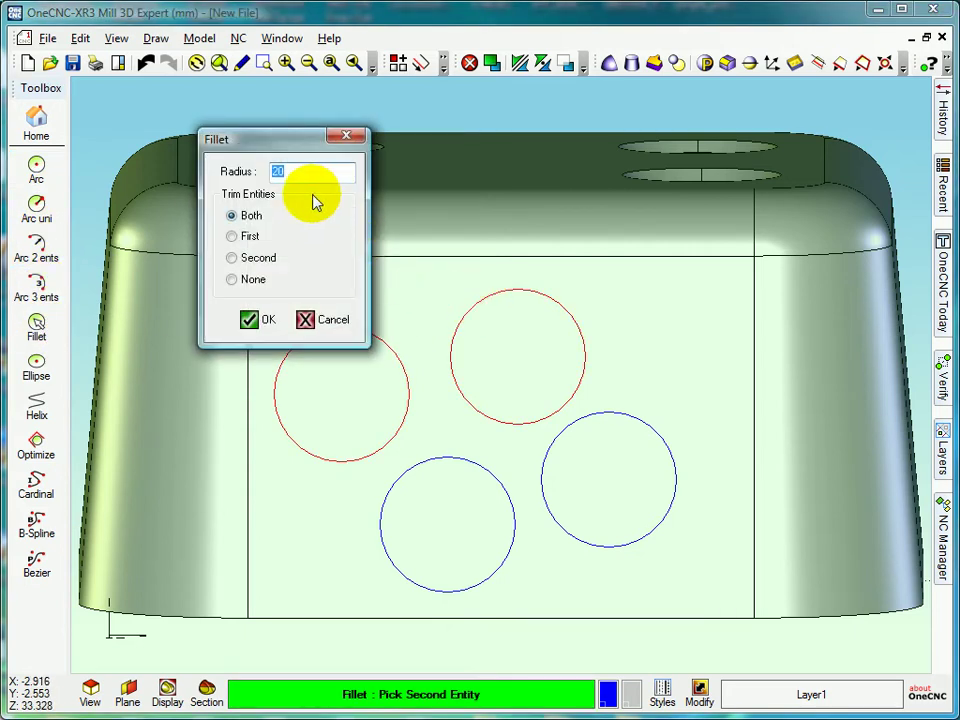
pyautogui.click(250, 320)
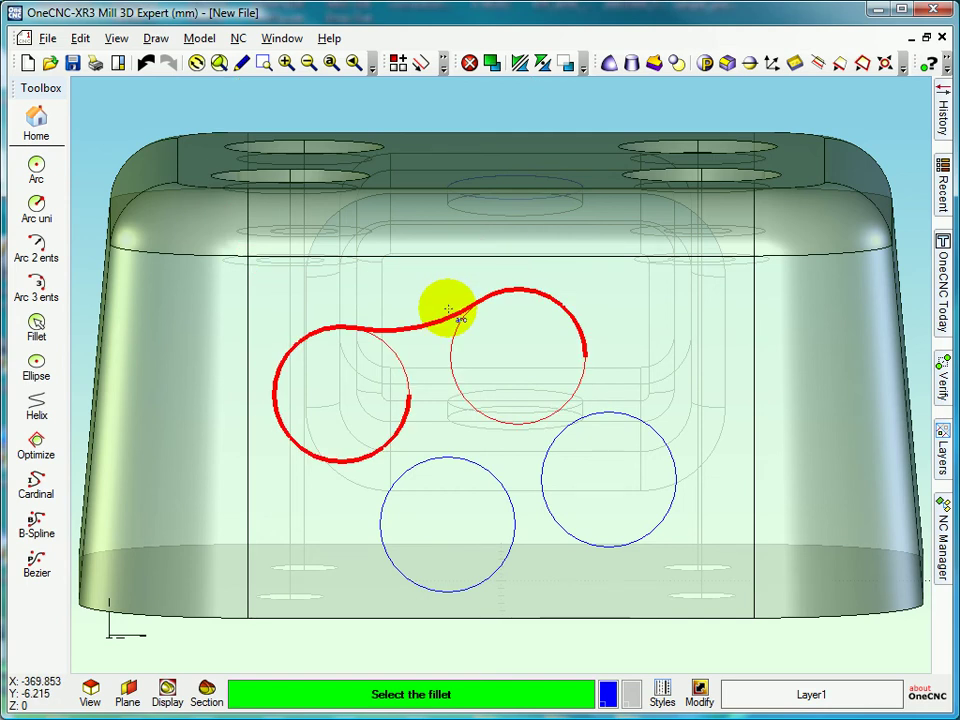
pyautogui.click(448, 312)
pyautogui.click(555, 301)
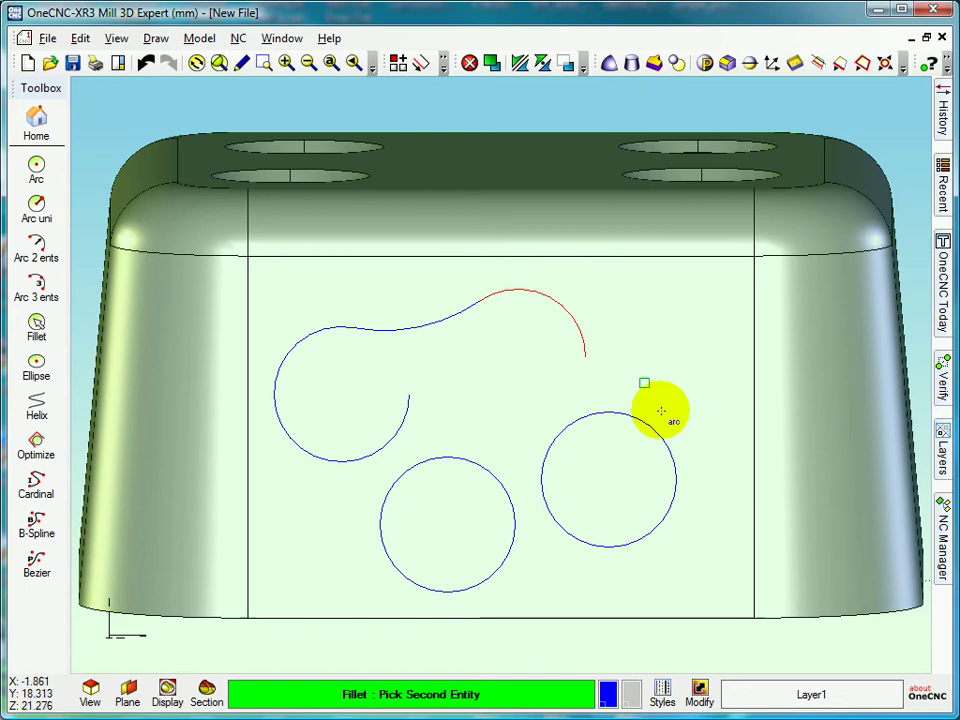
pyautogui.click(675, 461)
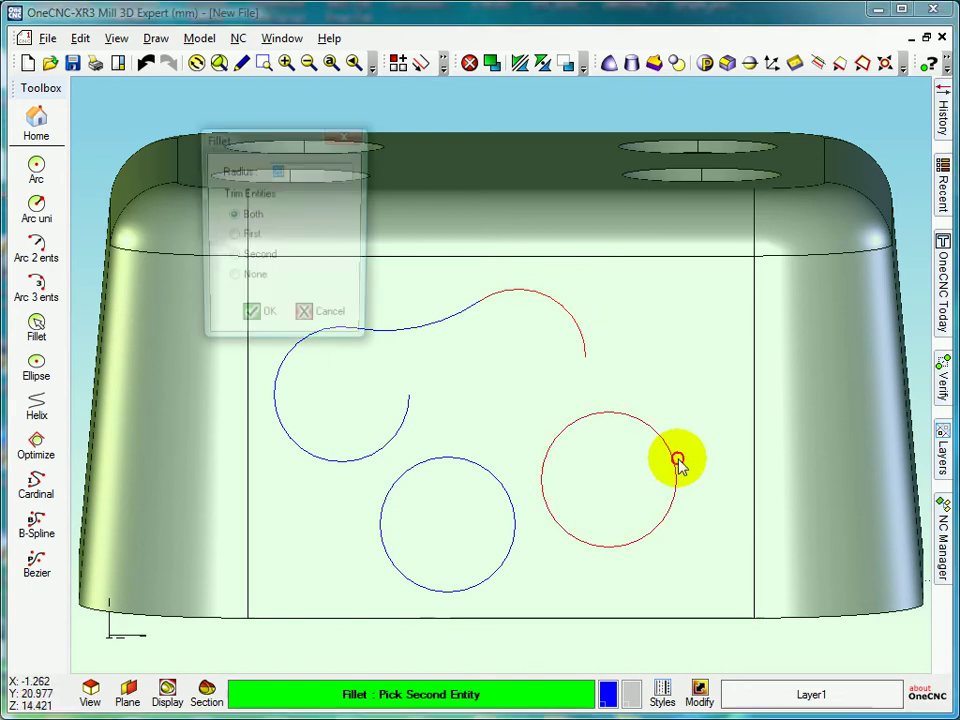
pyautogui.click(258, 319)
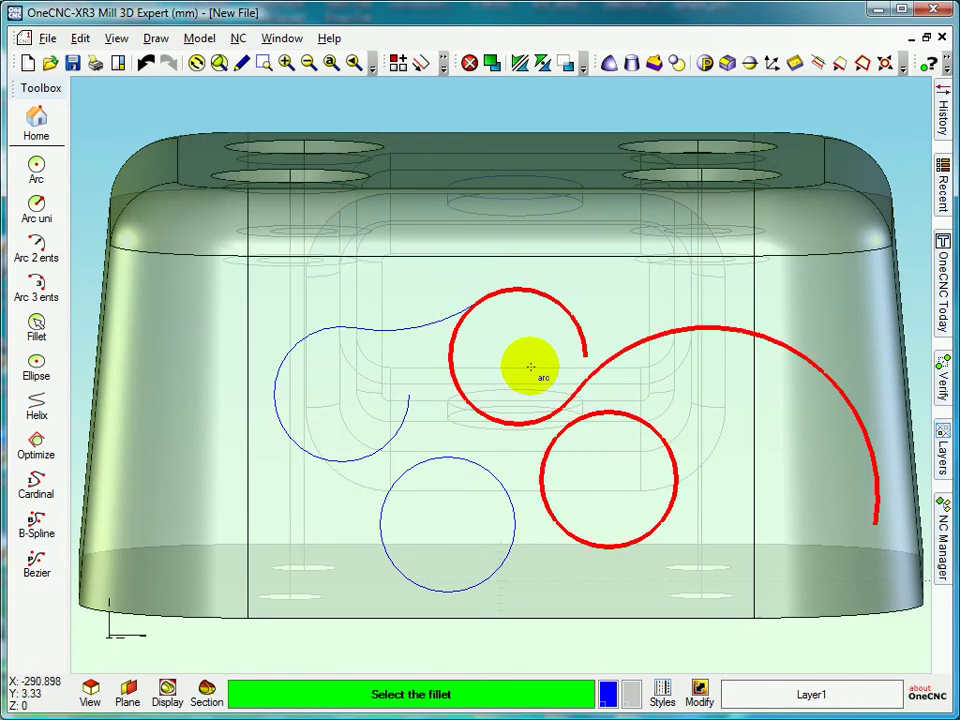
pyautogui.click(597, 385)
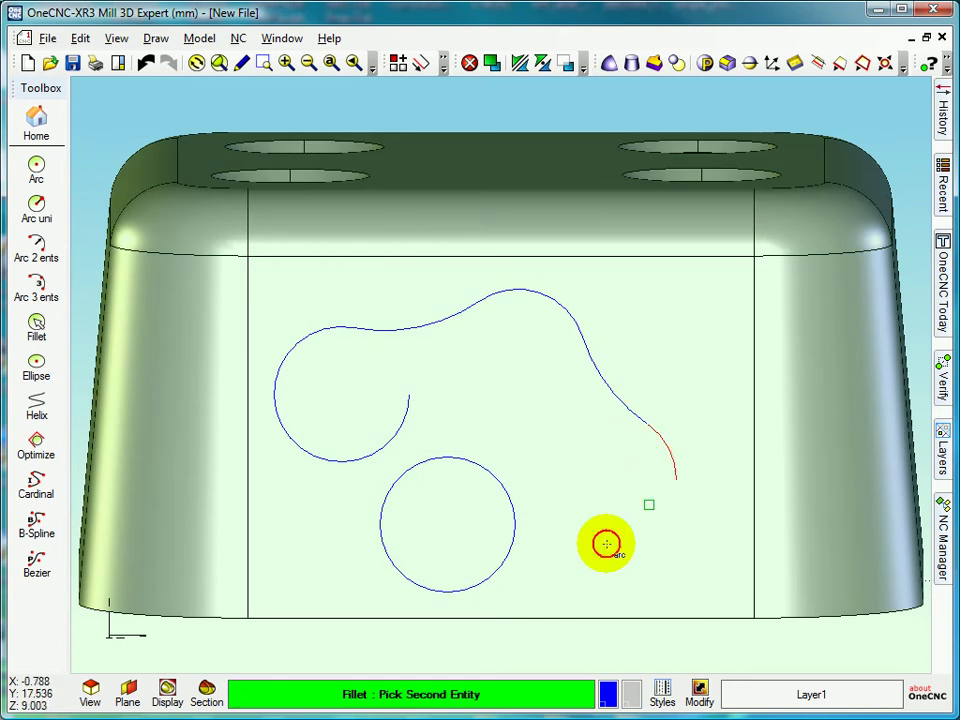
# Close the wavy profile around the lowest circle with two more radius 20 fillets, trimming both entities
pyautogui.click(503, 572)
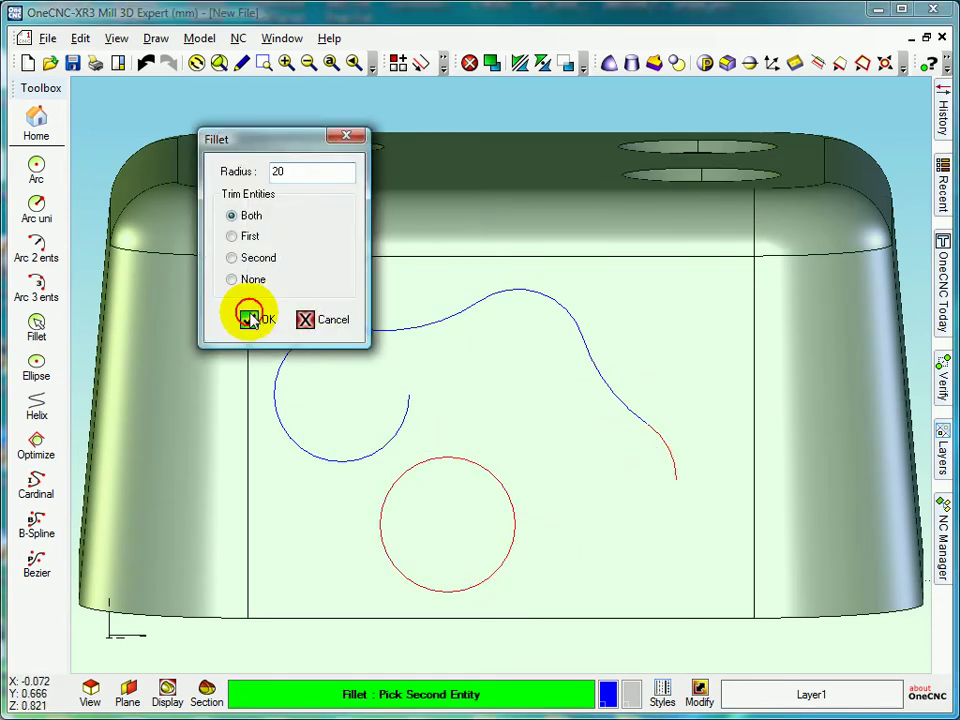
pyautogui.click(252, 319)
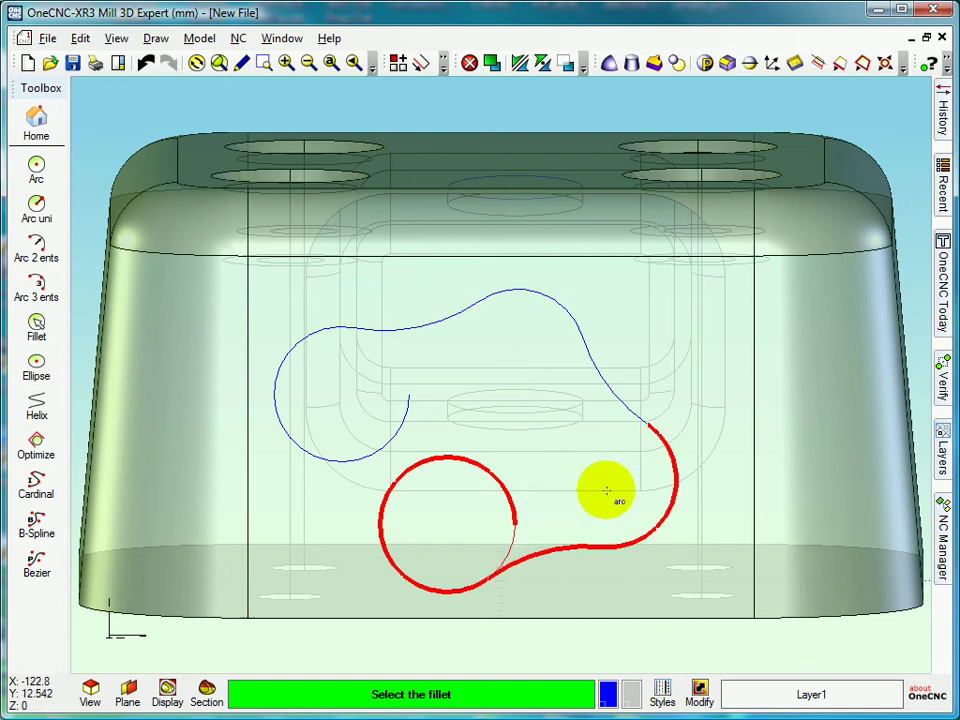
pyautogui.click(606, 490)
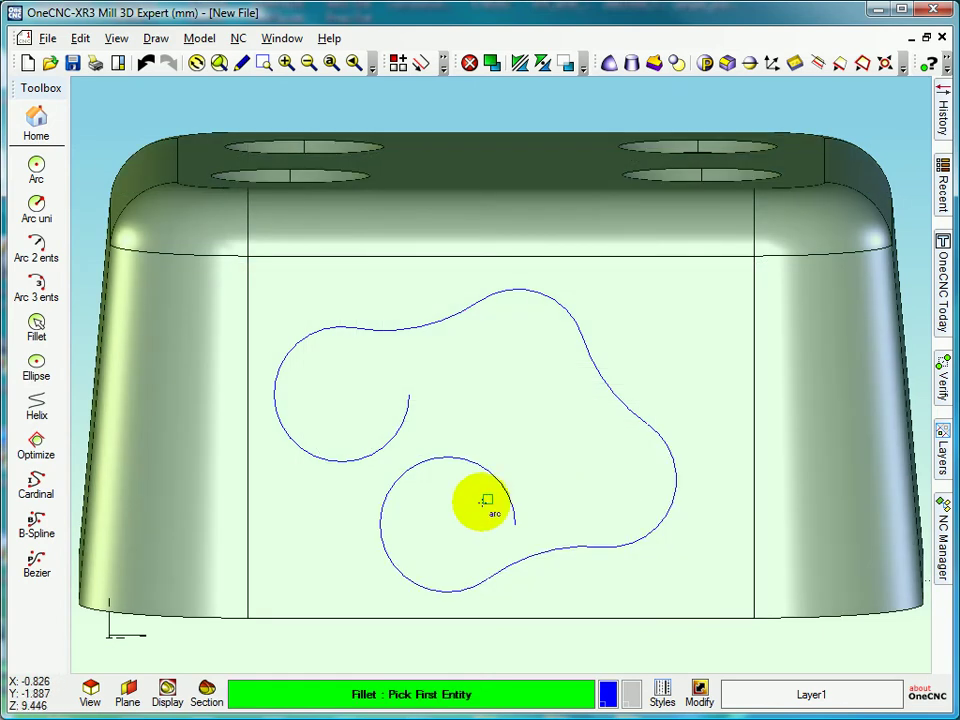
pyautogui.click(386, 566)
pyautogui.click(284, 444)
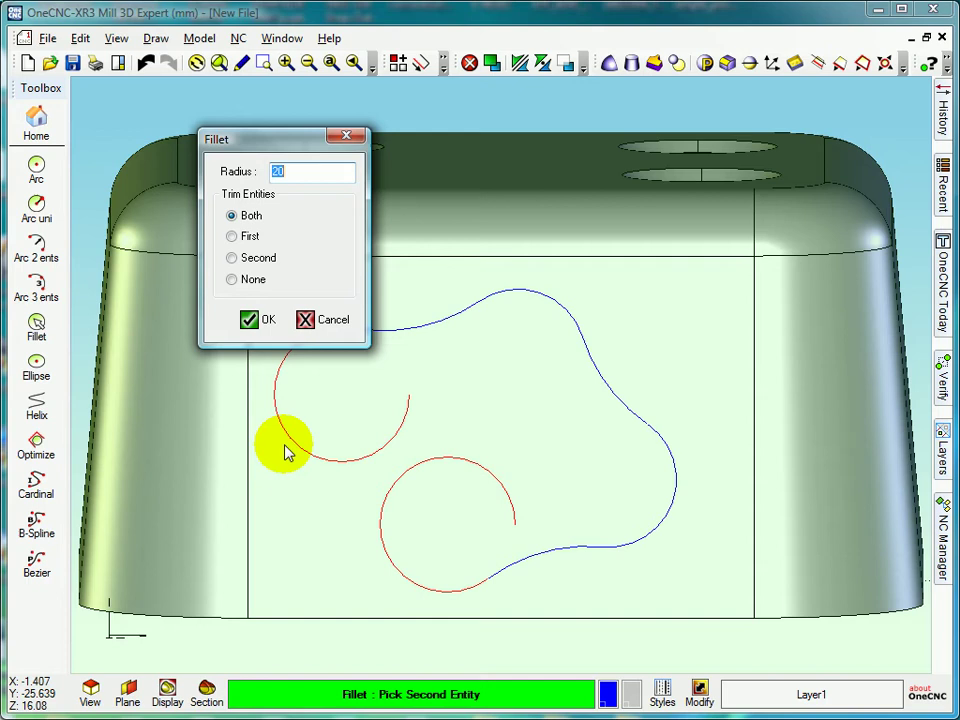
pyautogui.click(250, 322)
pyautogui.click(334, 453)
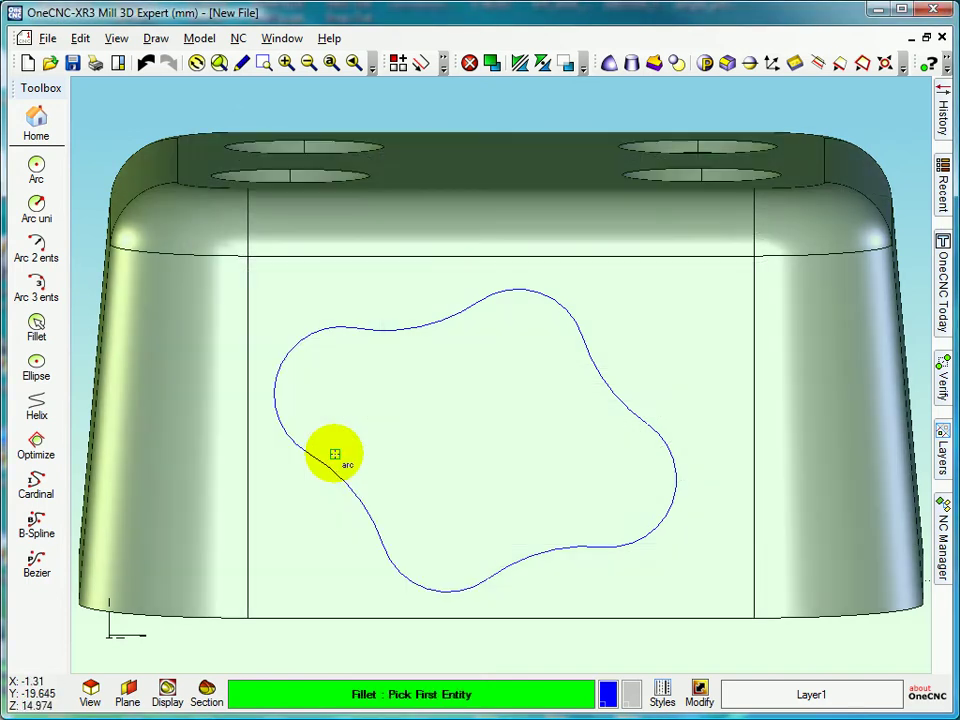
# Extrude the closed four-lobed profile outward from the end face as a boss, height 50 mm, taper angle 0, linear corners
pyautogui.scroll(-2, 326, 450)
pyautogui.scroll(2, 336, 435)
pyautogui.moveTo(336, 435); pyautogui.dragTo(456, 349, button='middle')
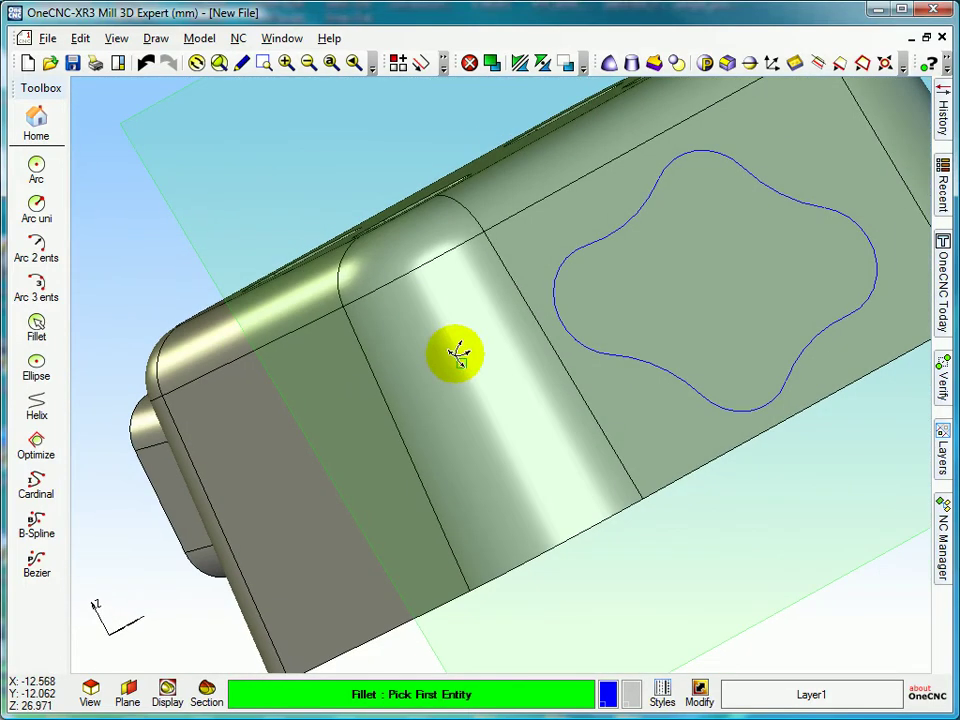
pyautogui.moveTo(356, 364); pyautogui.dragTo(456, 392, button='middle')
pyautogui.scroll(-2, 390, 397)
pyautogui.moveTo(390, 397); pyautogui.dragTo(428, 376, button='middle')
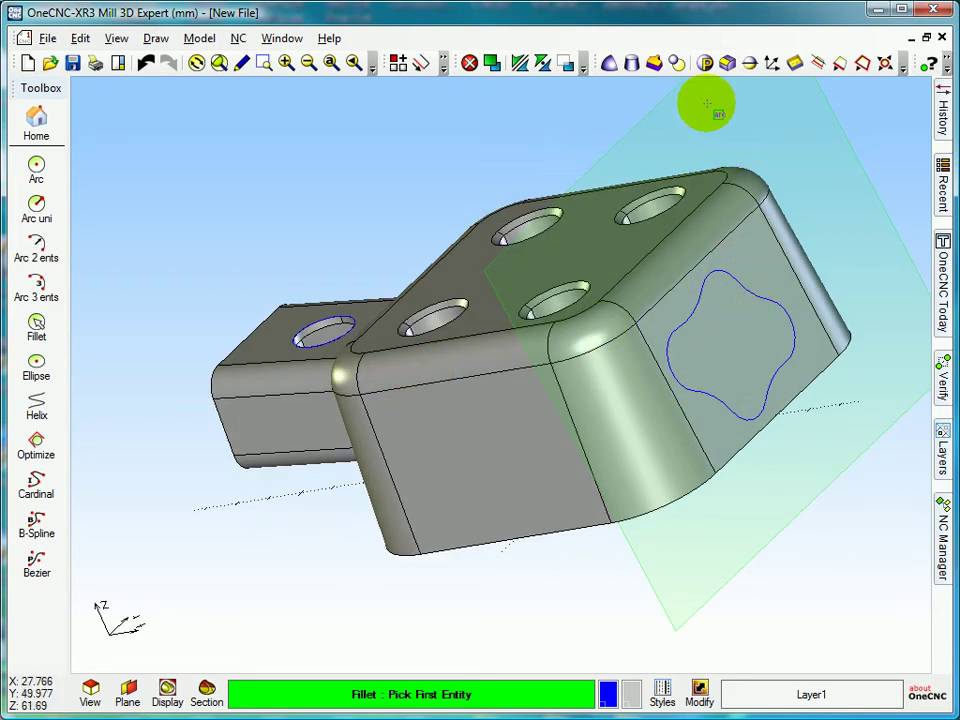
pyautogui.click(655, 64)
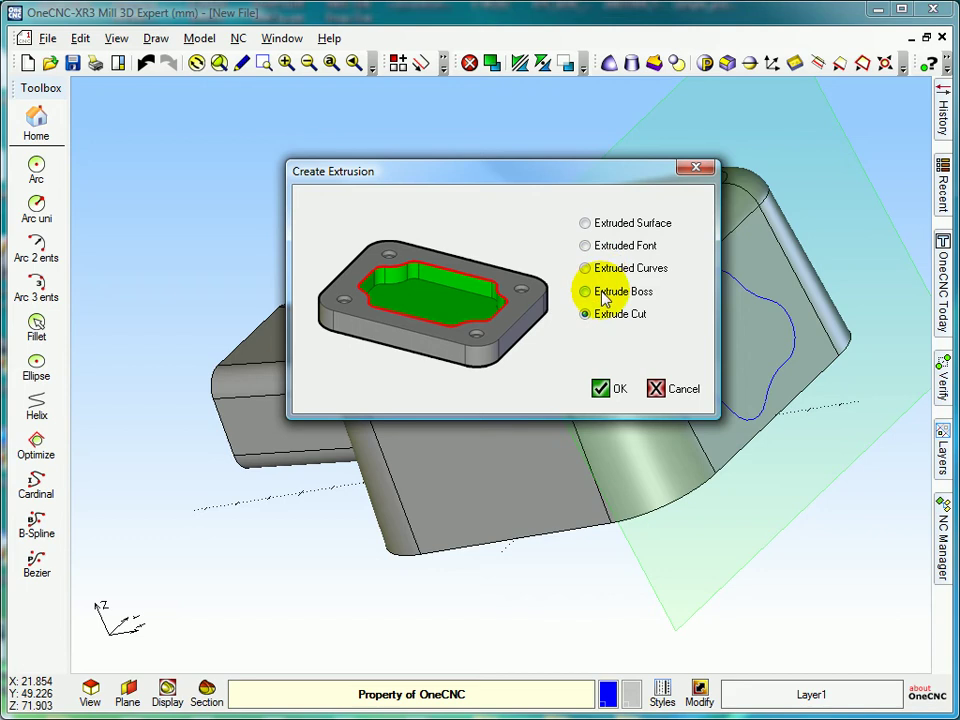
pyautogui.click(586, 291)
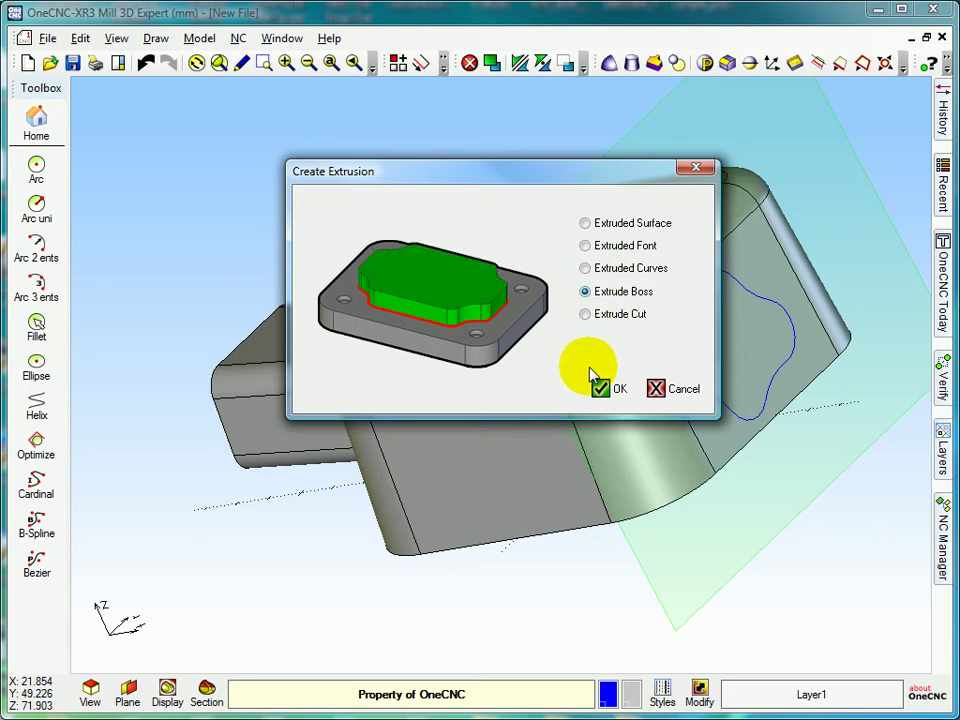
pyautogui.click(601, 389)
pyautogui.doubleClick(606, 280)
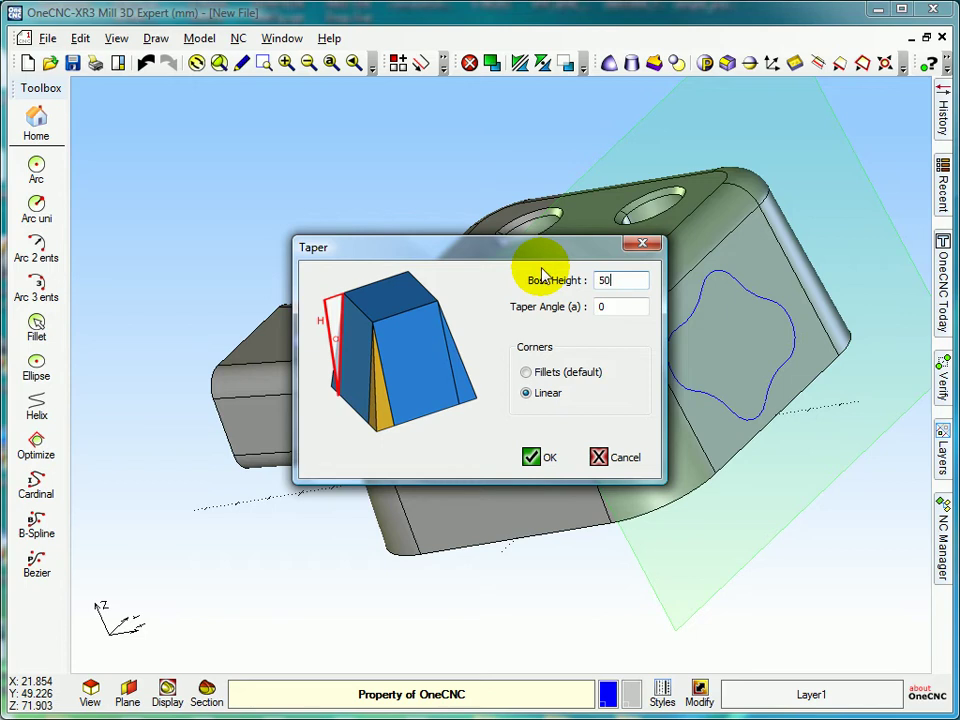
pyautogui.click(540, 457)
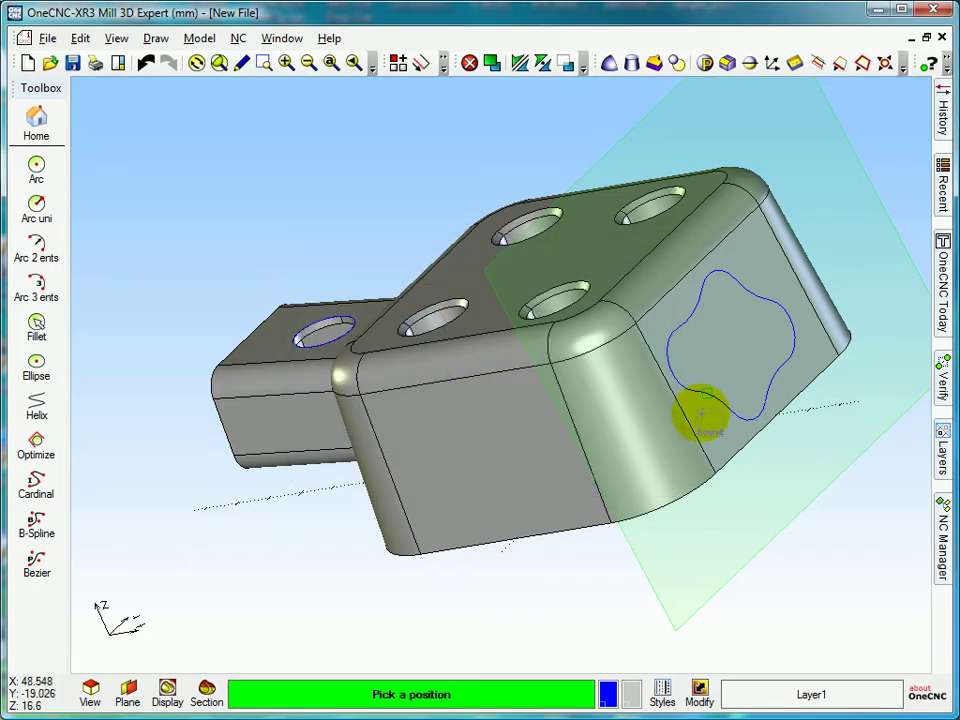
pyautogui.moveTo(707, 405); pyautogui.dragTo(617, 326, button='middle')
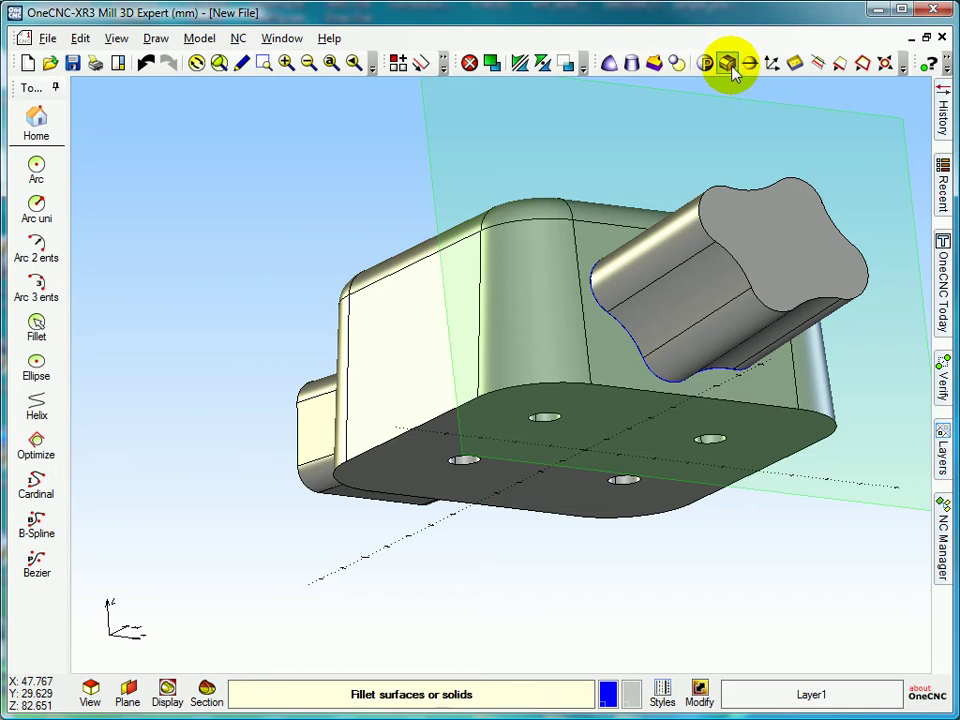
# Apply a radius 3 standard fillet to the edge where the four-lobed boss meets the block
pyautogui.click(676, 63)
pyautogui.doubleClick(704, 320)
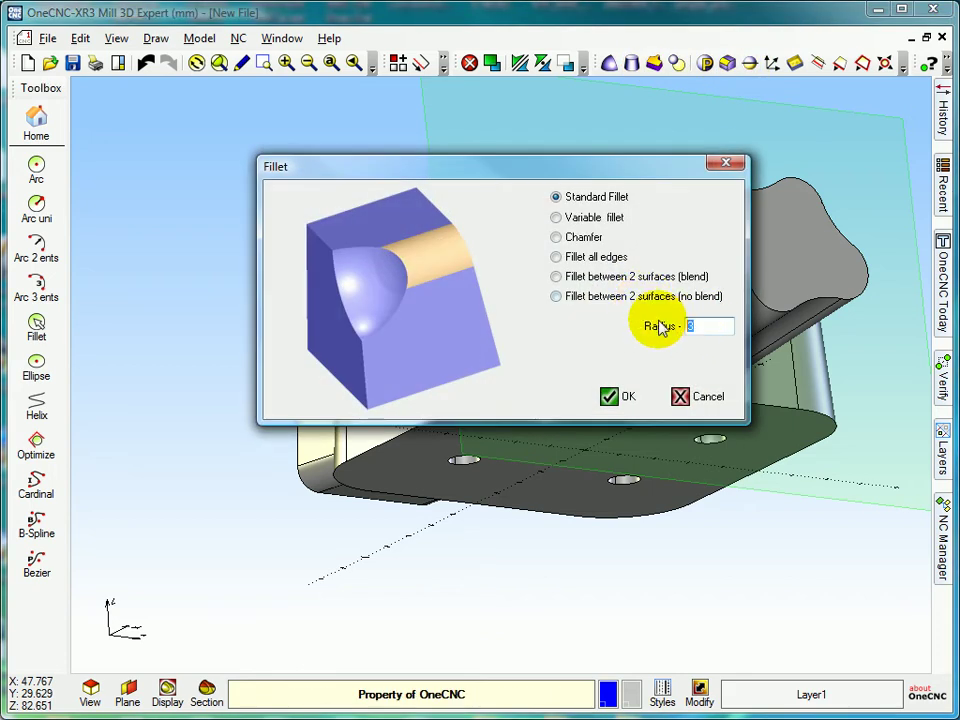
pyautogui.click(609, 394)
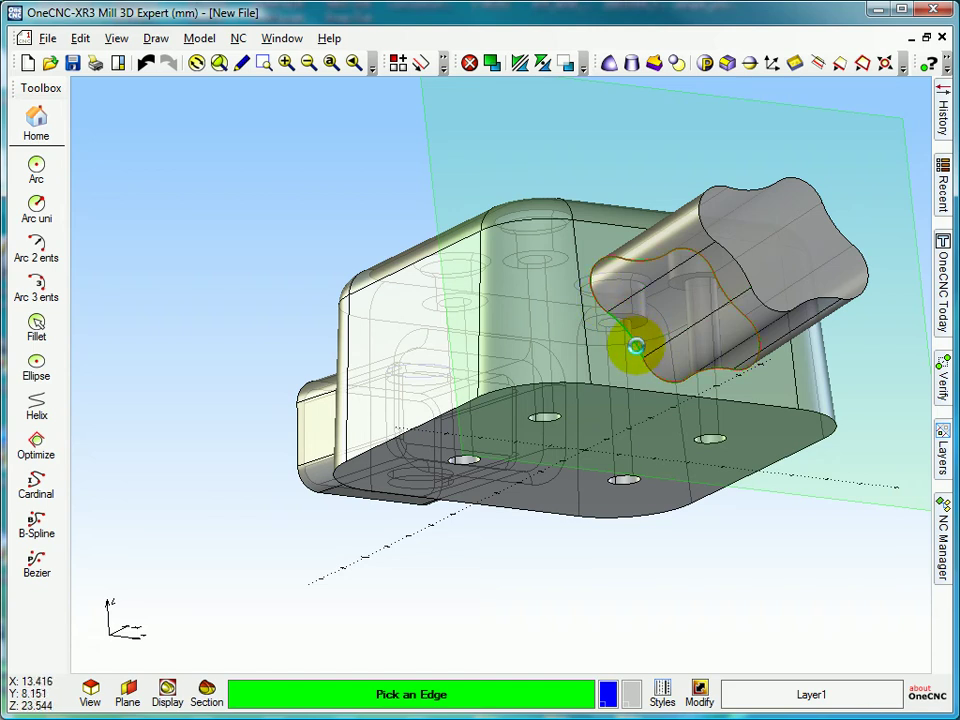
pyautogui.moveTo(636, 346)
pyautogui.mouseDown(button='middle')
pyautogui.moveTo(690, 336)
pyautogui.moveTo(739, 456)
pyautogui.moveTo(793, 443)
pyautogui.moveTo(792, 420)
pyautogui.moveTo(624, 396)
pyautogui.moveTo(636, 369)
pyautogui.mouseUp(button='middle')
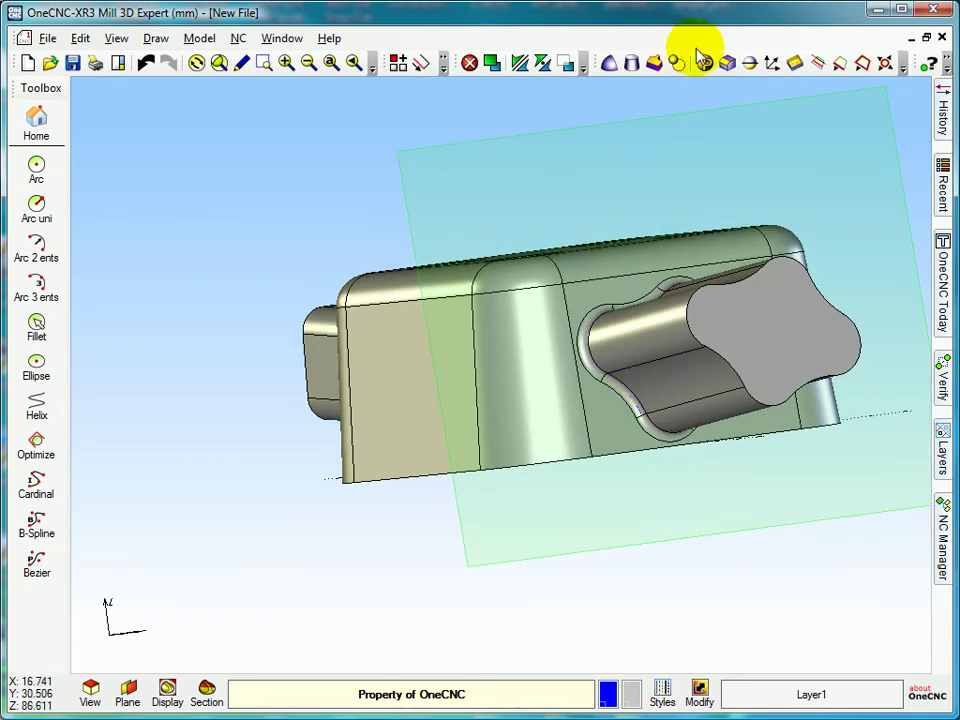
# Apply a radius 3 standard fillet around the outer end edge of the four-lobed boss
pyautogui.click(727, 63)
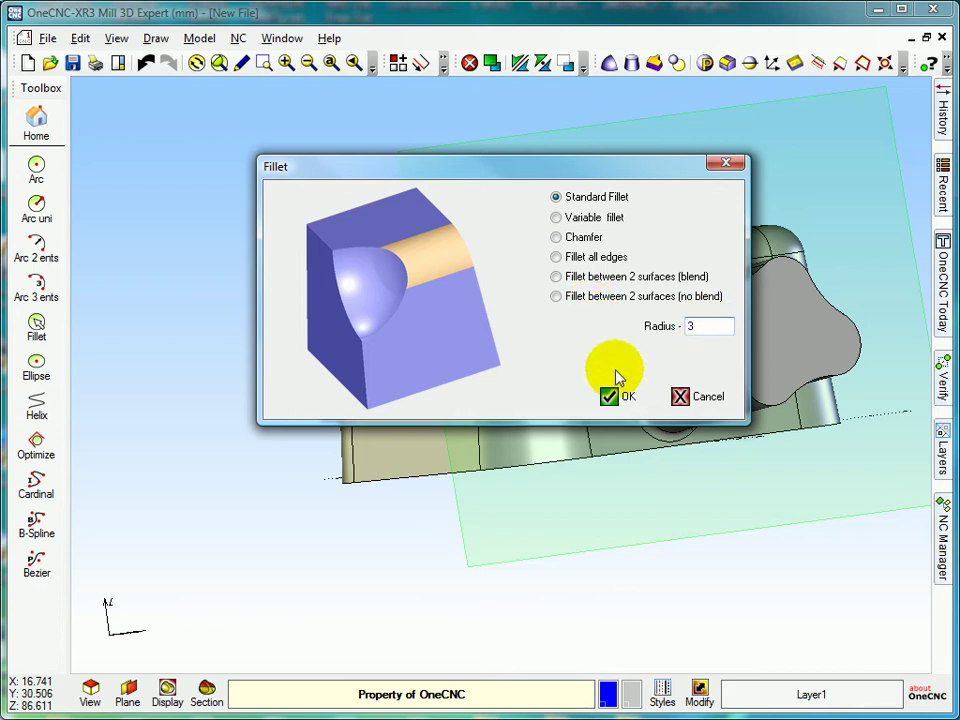
pyautogui.click(612, 397)
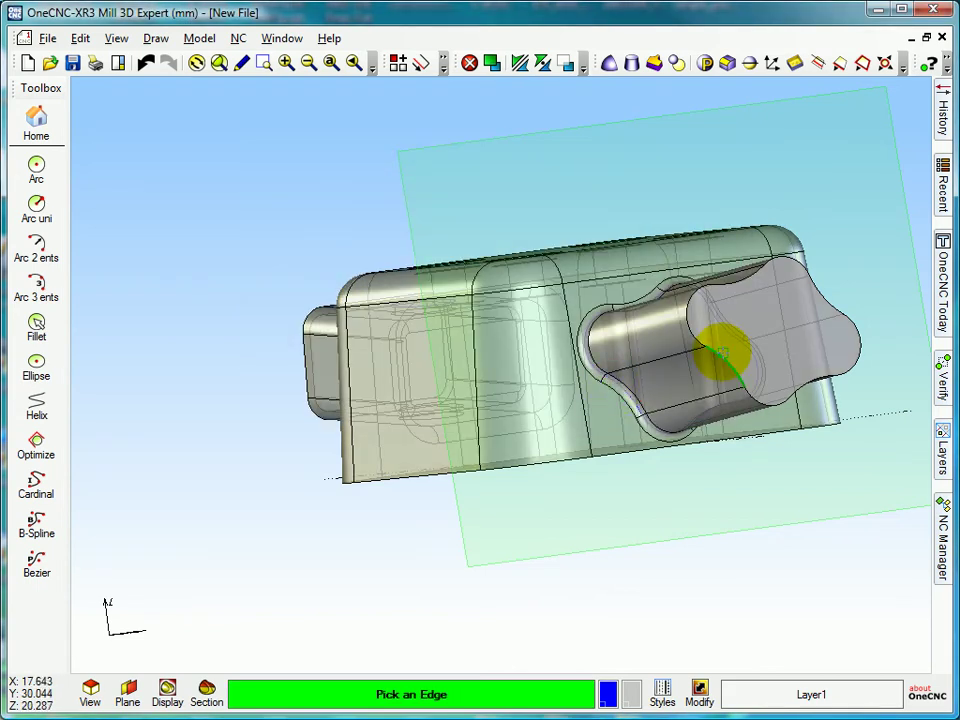
pyautogui.click(722, 352)
# Place the working plane on the block's long side face between the two bosses and view that plane square on
pyautogui.moveTo(722, 353); pyautogui.dragTo(712, 397, button='middle')
pyautogui.moveTo(543, 398); pyautogui.dragTo(612, 330, button='middle')
pyautogui.moveTo(557, 378); pyautogui.dragTo(545, 382, button='middle')
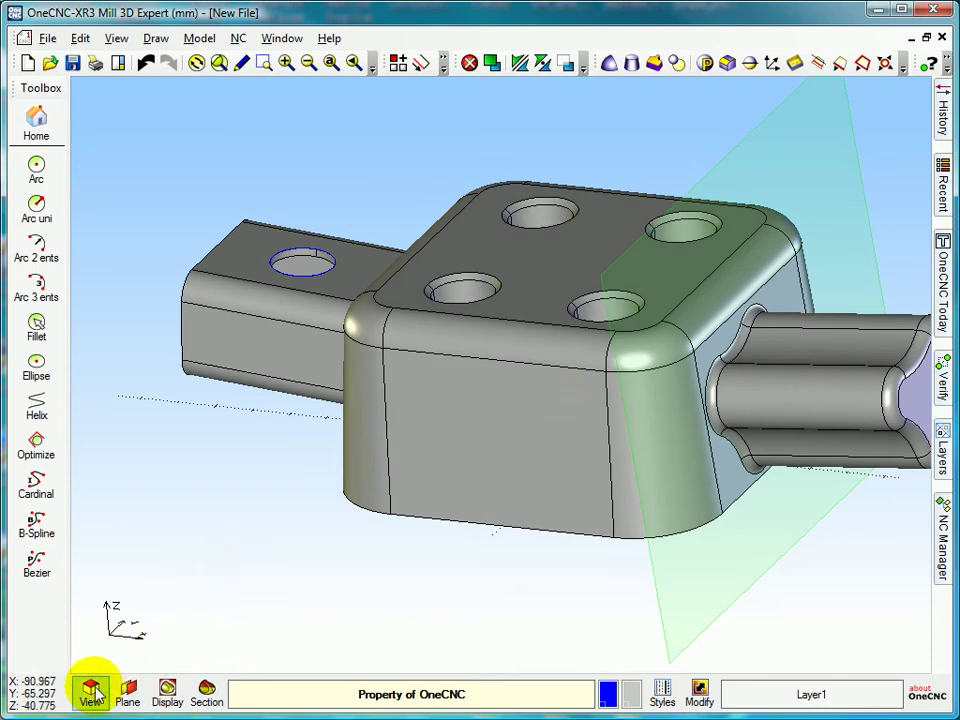
pyautogui.click(130, 685)
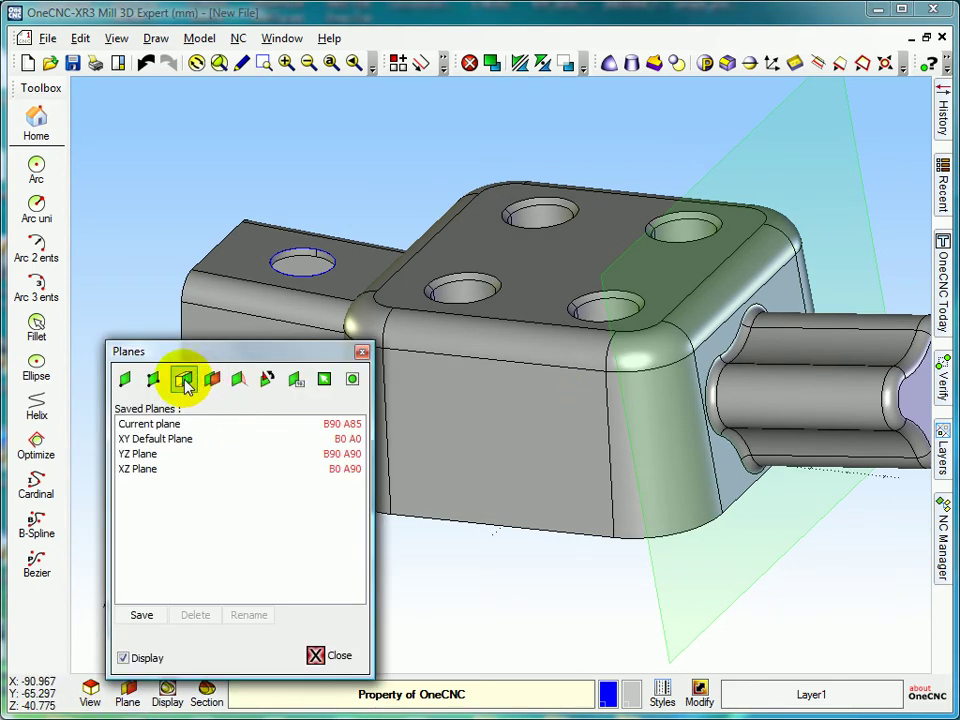
pyautogui.click(184, 379)
pyautogui.click(439, 428)
pyautogui.moveTo(439, 428); pyautogui.dragTo(520, 505, button='middle')
pyautogui.click(89, 688)
pyautogui.click(113, 378)
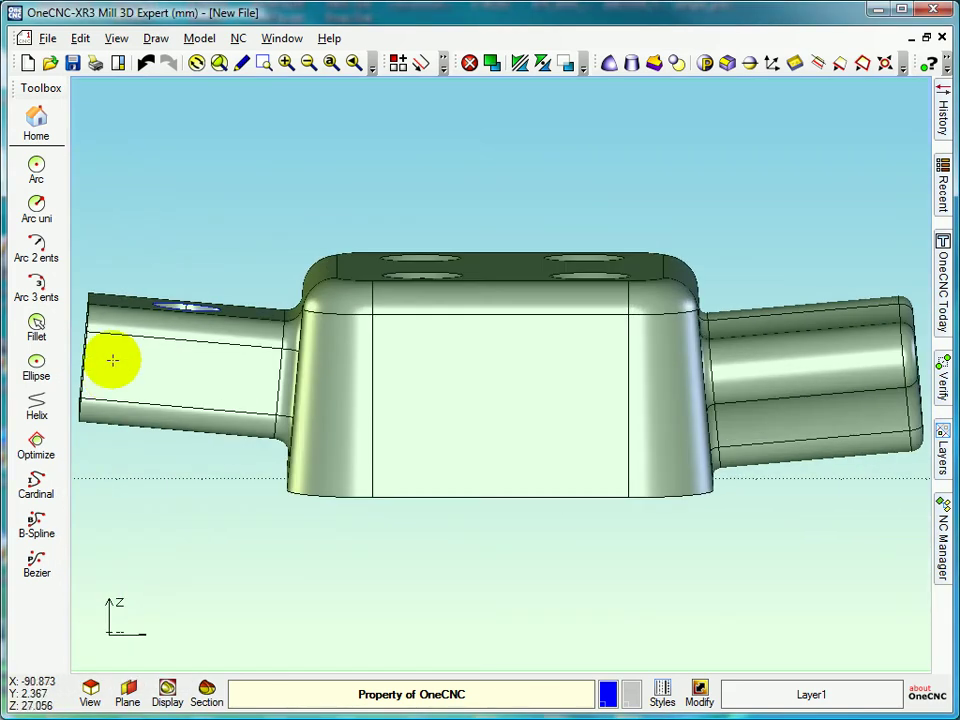
# Sketch a rectangle with corner radius 6 on the side face, from about X -20, Z 37 to about X 23, Z 9
pyautogui.click(36, 128)
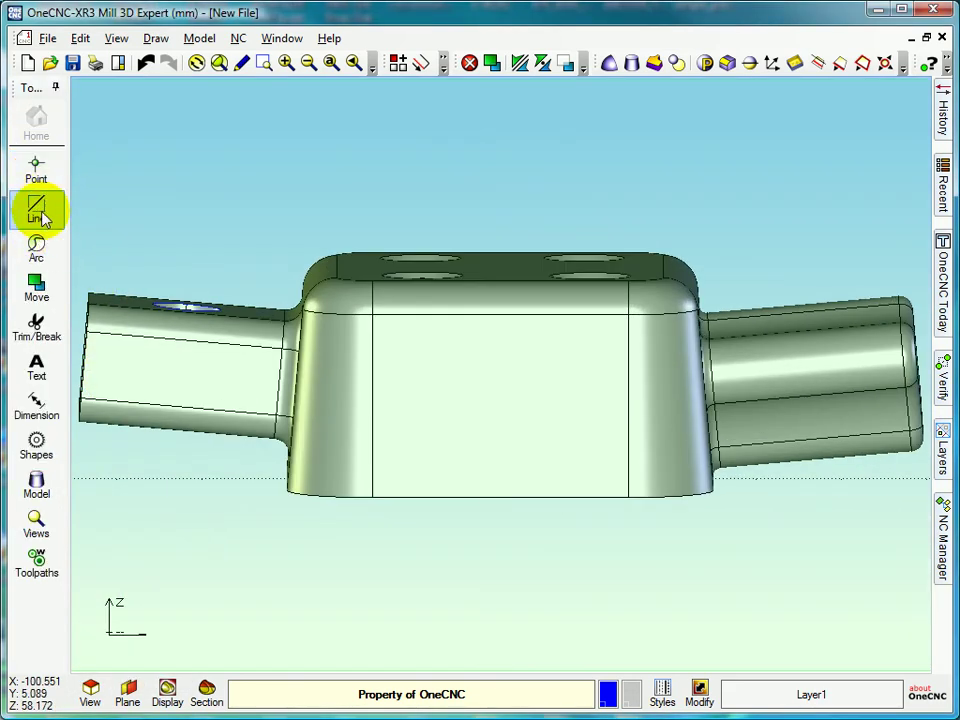
pyautogui.click(38, 212)
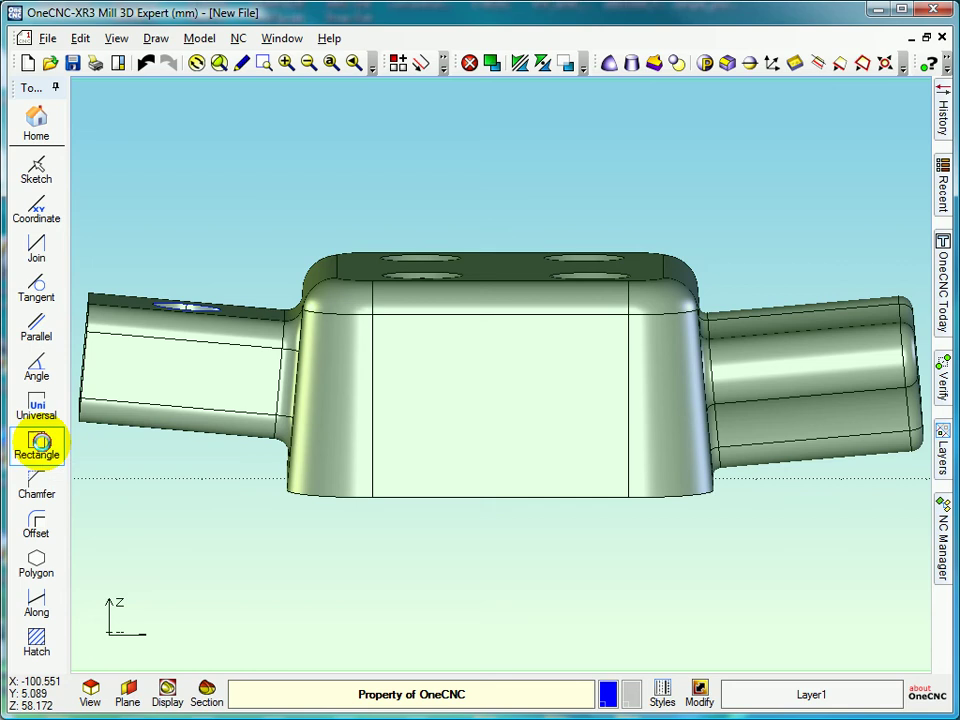
pyautogui.click(40, 446)
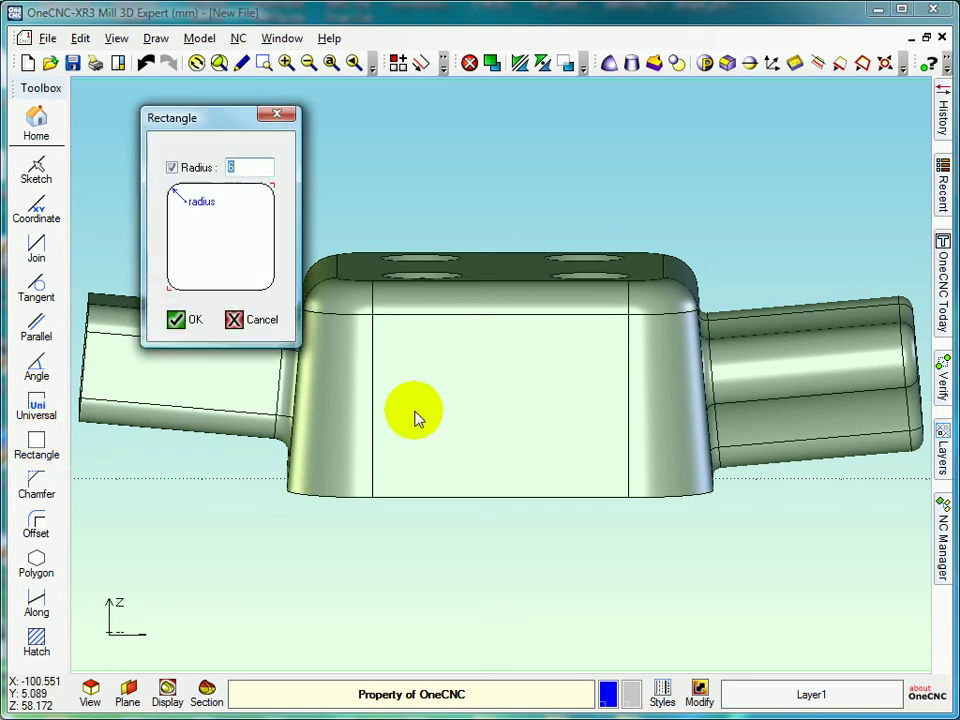
pyautogui.click(176, 320)
pyautogui.click(130, 119)
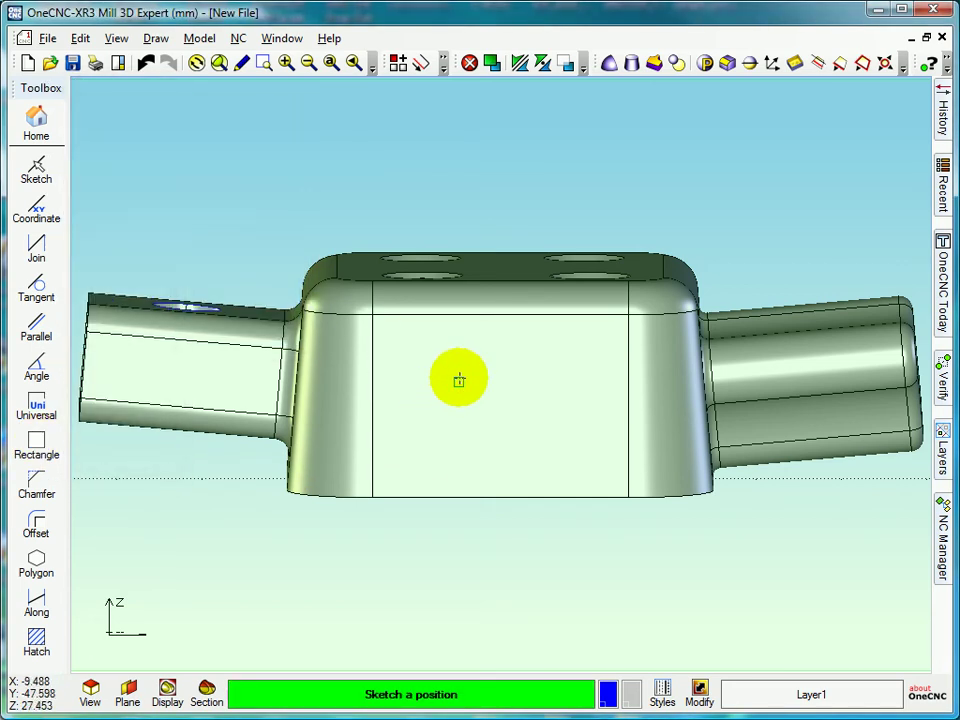
pyautogui.click(416, 340)
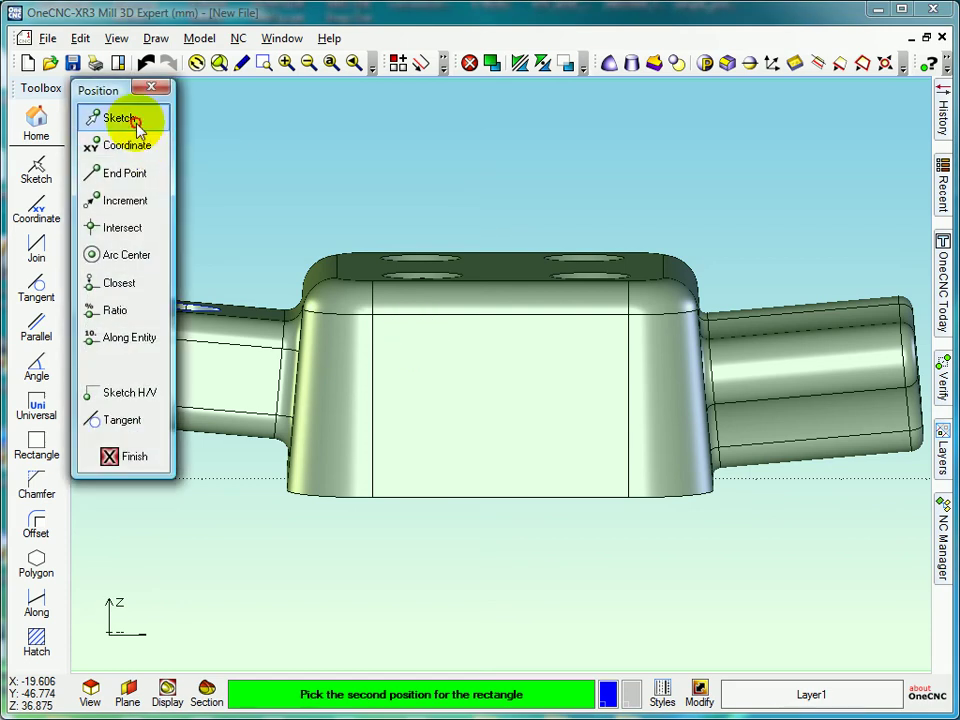
pyautogui.click(137, 125)
pyautogui.click(598, 457)
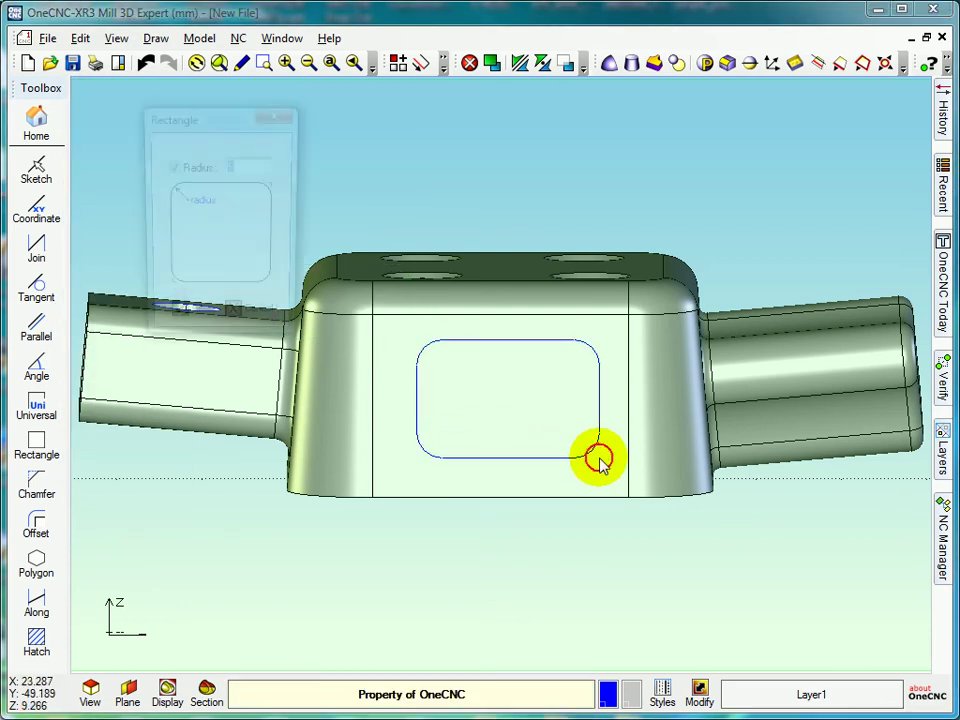
pyautogui.click(243, 321)
# Try an extruded cut of the rounded rectangle 20 mm deep with a -5 taper angle and linear corners, and undo it
pyautogui.moveTo(386, 364); pyautogui.dragTo(229, 379, button='middle')
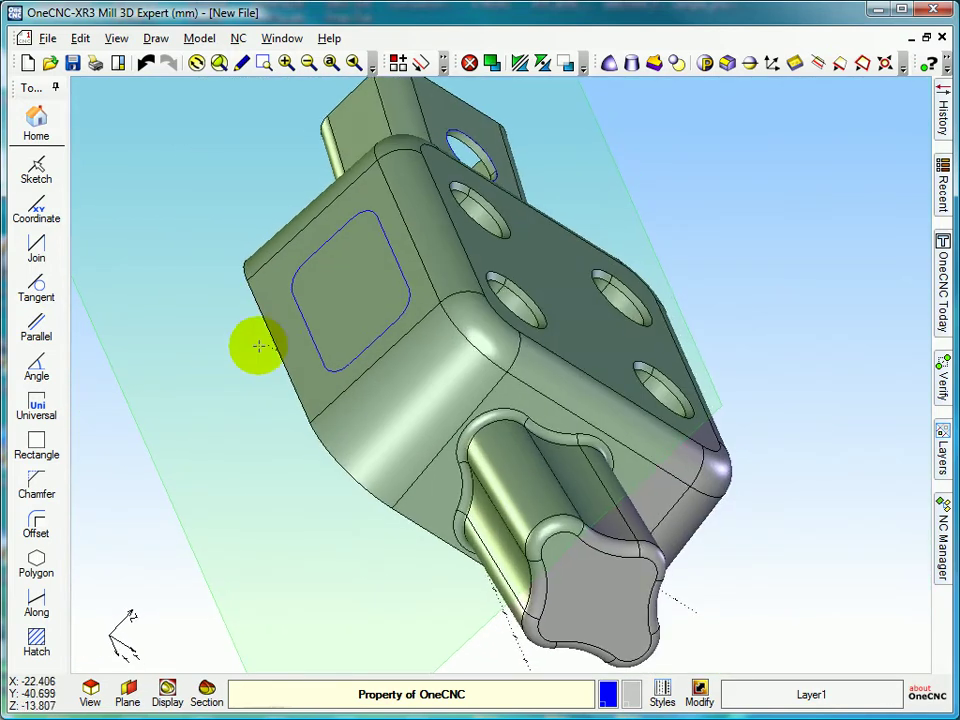
pyautogui.click(655, 64)
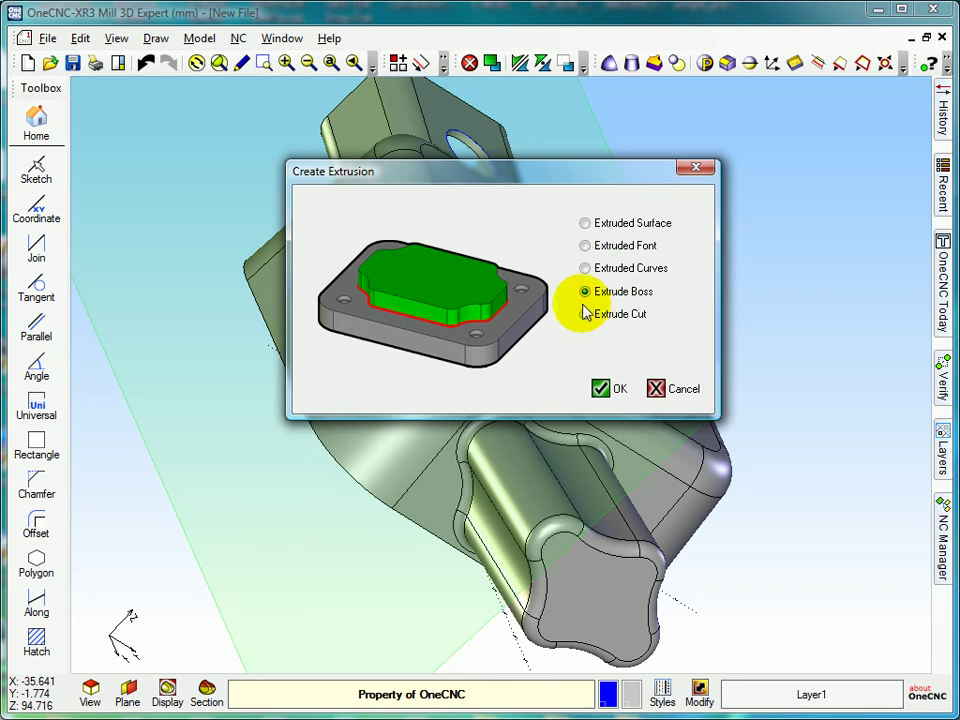
pyautogui.click(587, 313)
pyautogui.click(603, 389)
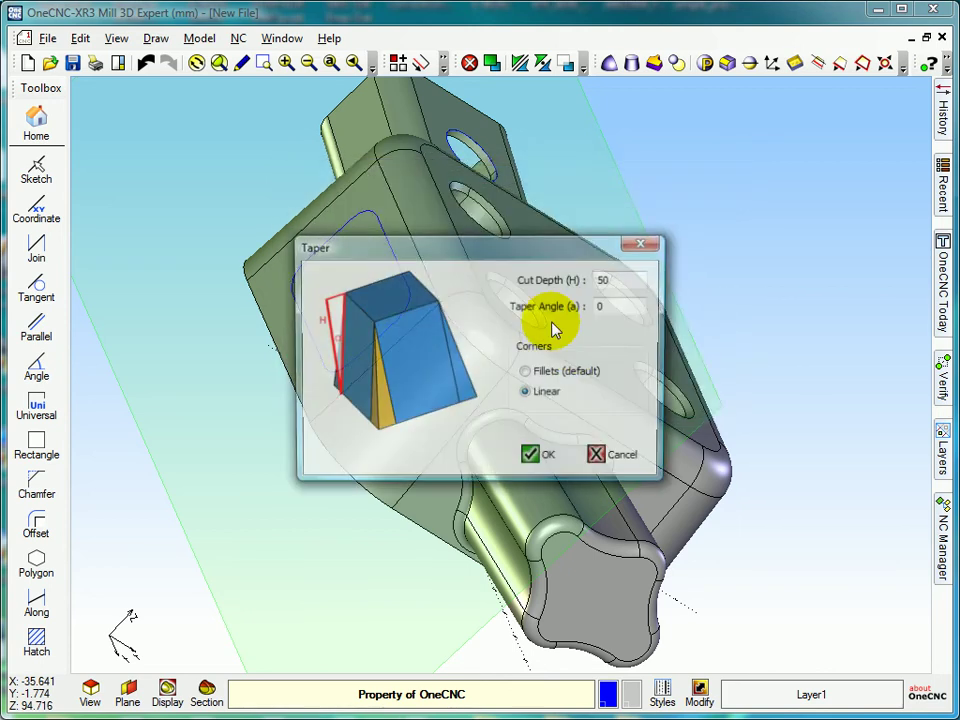
pyautogui.doubleClick(624, 284)
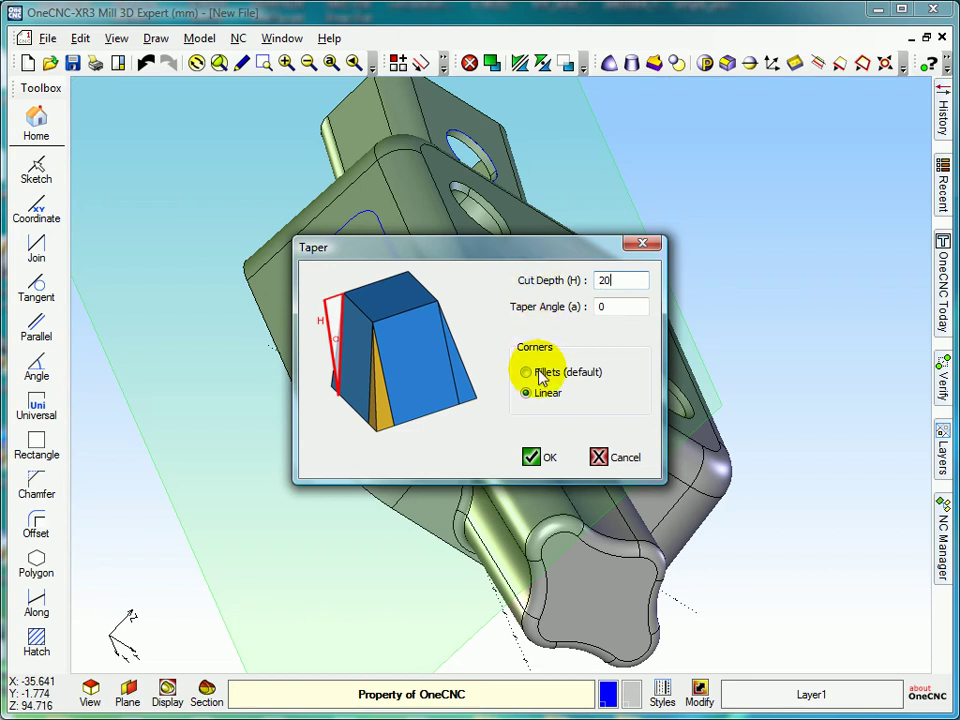
pyautogui.doubleClick(607, 306)
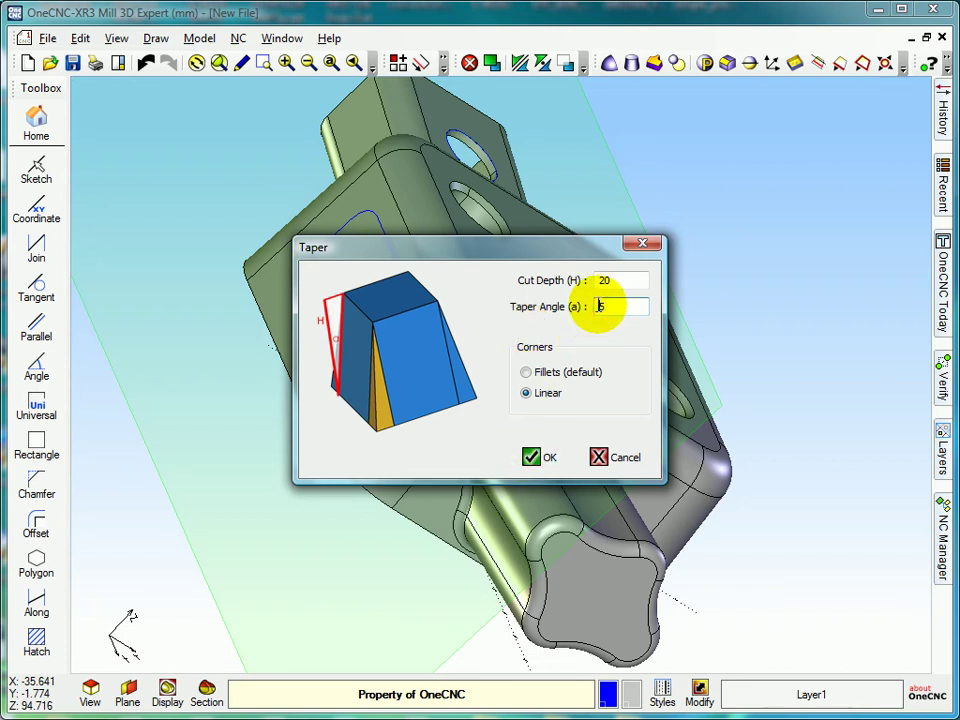
pyautogui.write('-')
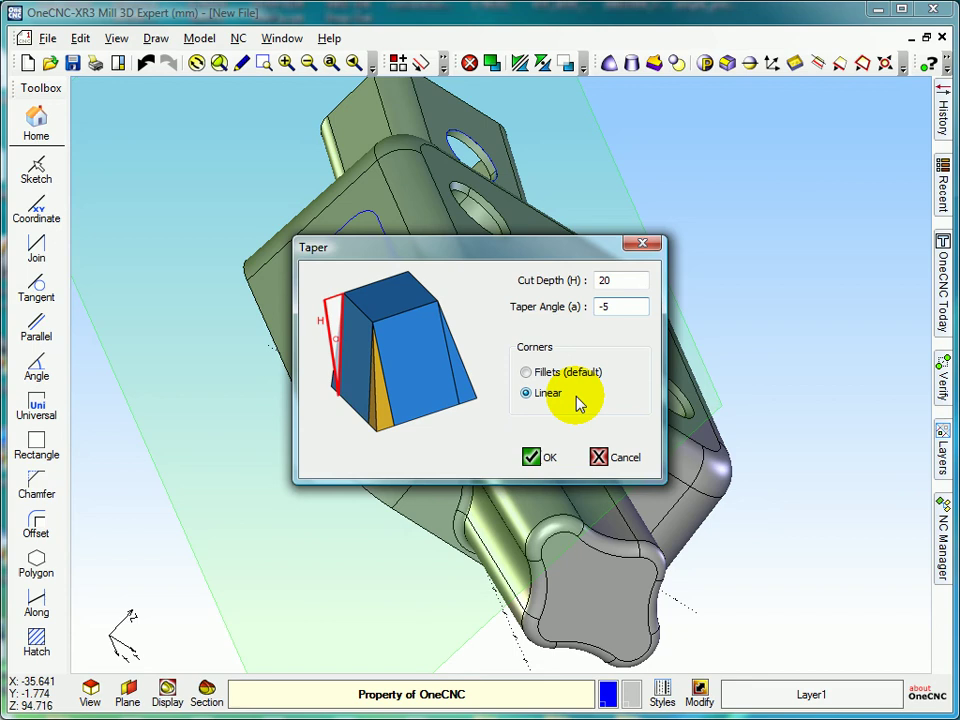
pyautogui.click(540, 457)
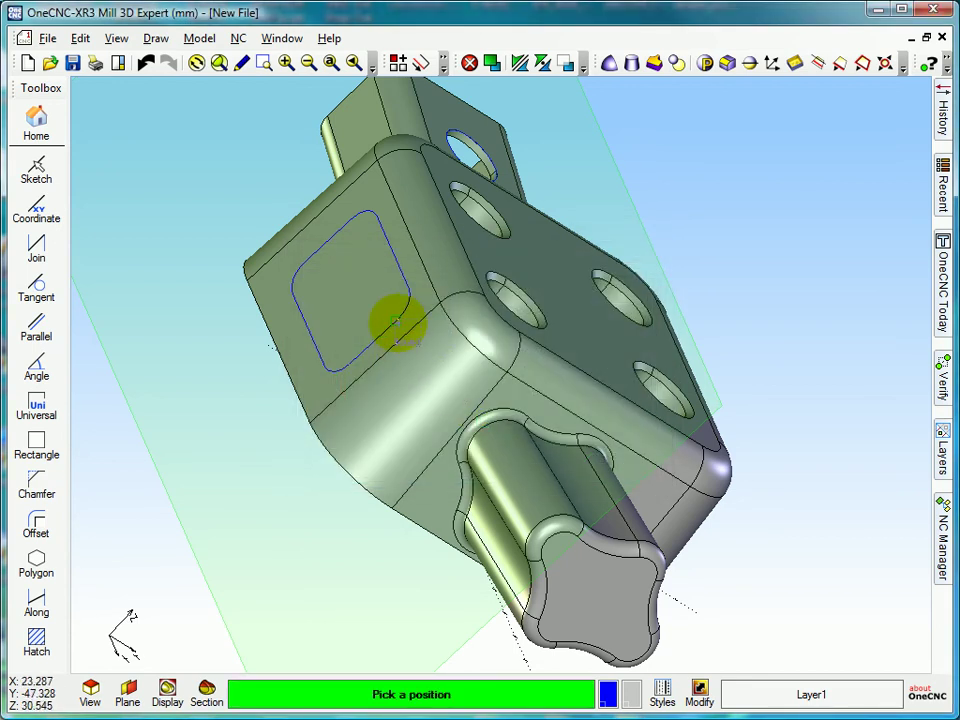
pyautogui.click(397, 323)
pyautogui.moveTo(401, 321); pyautogui.dragTo(504, 313, button='middle')
pyautogui.moveTo(440, 258); pyautogui.dragTo(465, 285, button='middle')
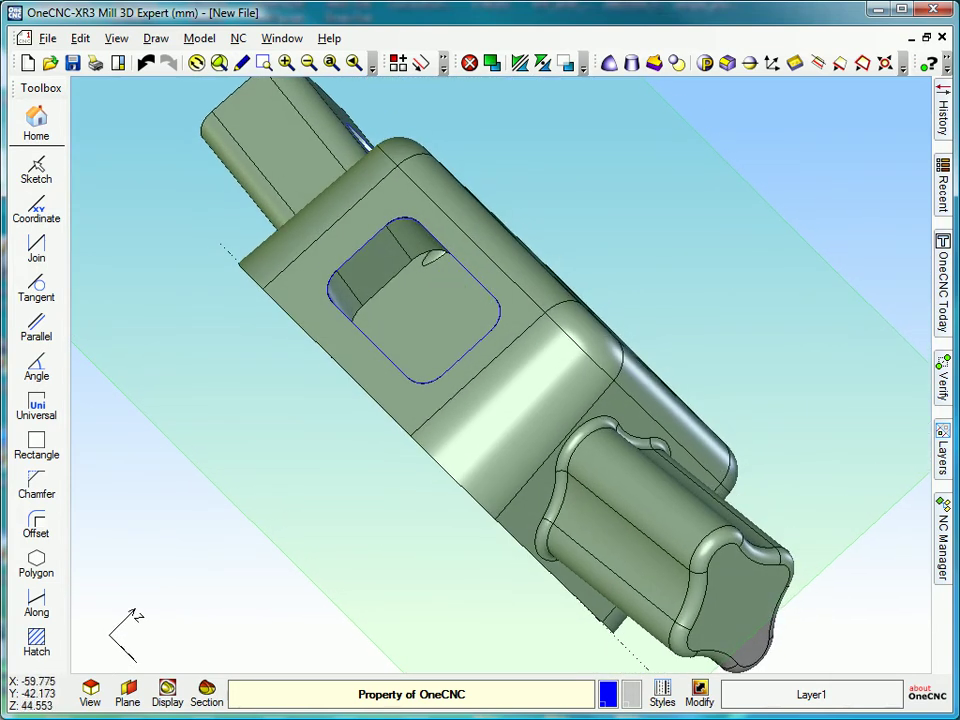
pyautogui.click(143, 62)
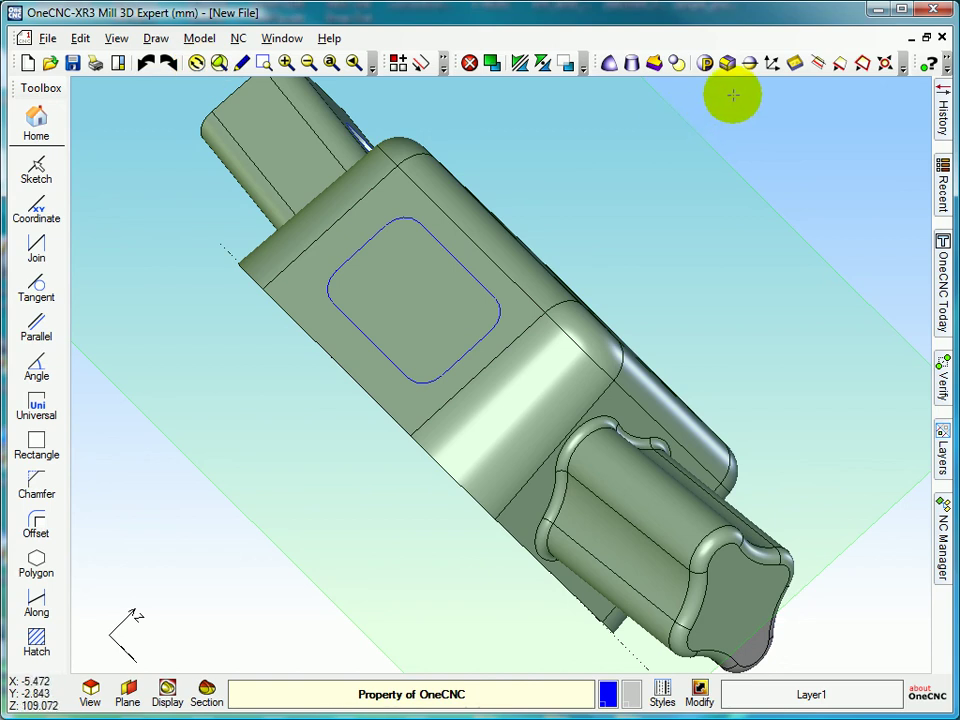
# Cut the rounded rectangle into the side face 15 mm deep with a taper angle of 5 and linear corners
pyautogui.click(654, 64)
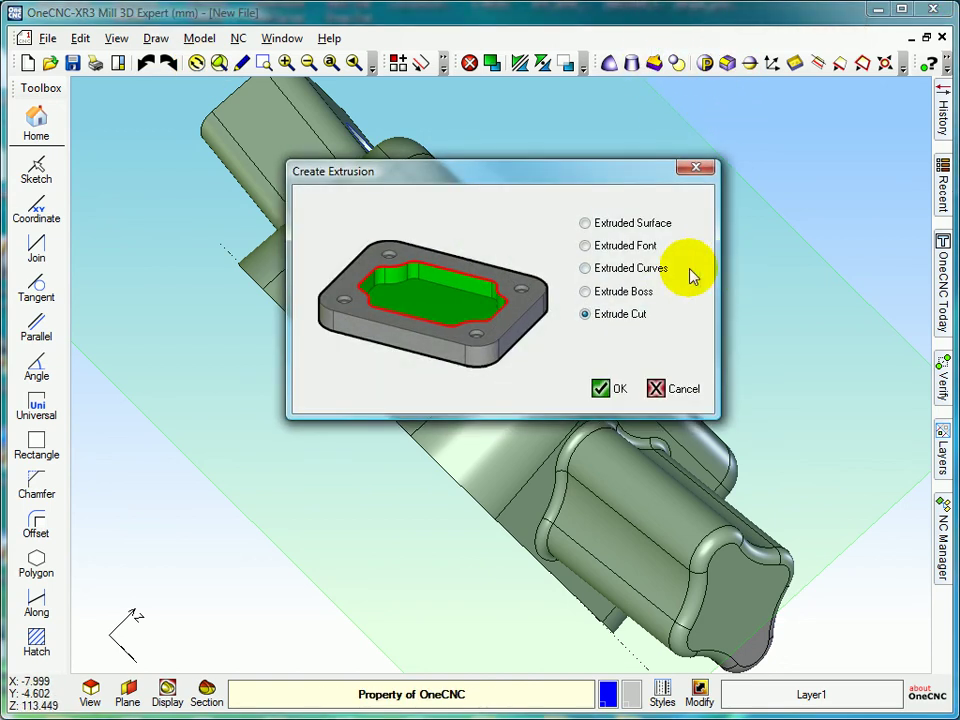
pyautogui.click(601, 389)
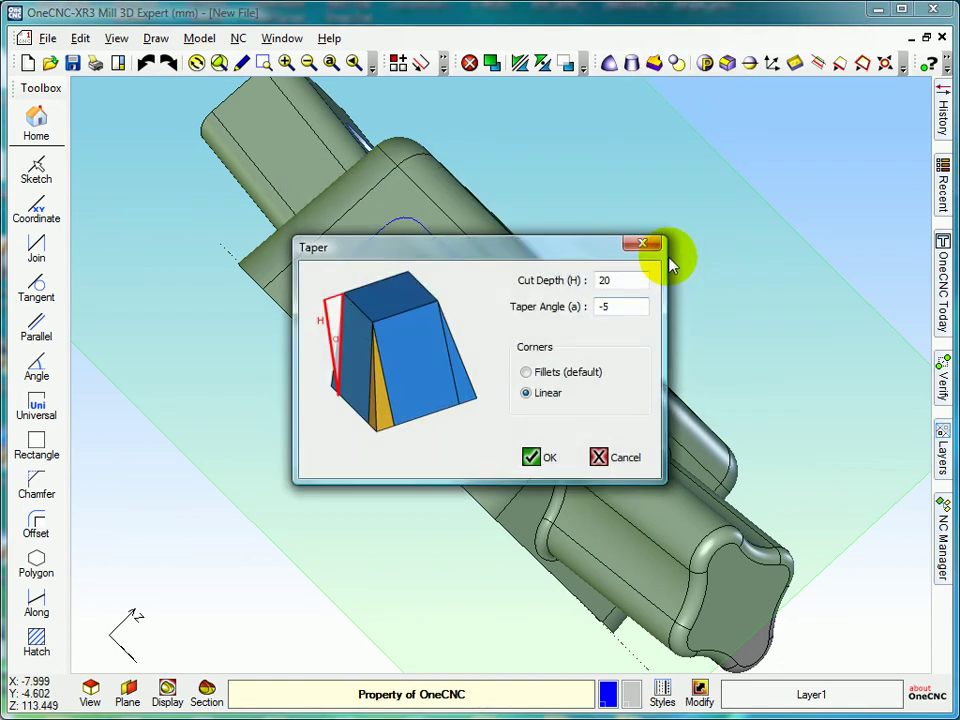
pyautogui.doubleClick(604, 280)
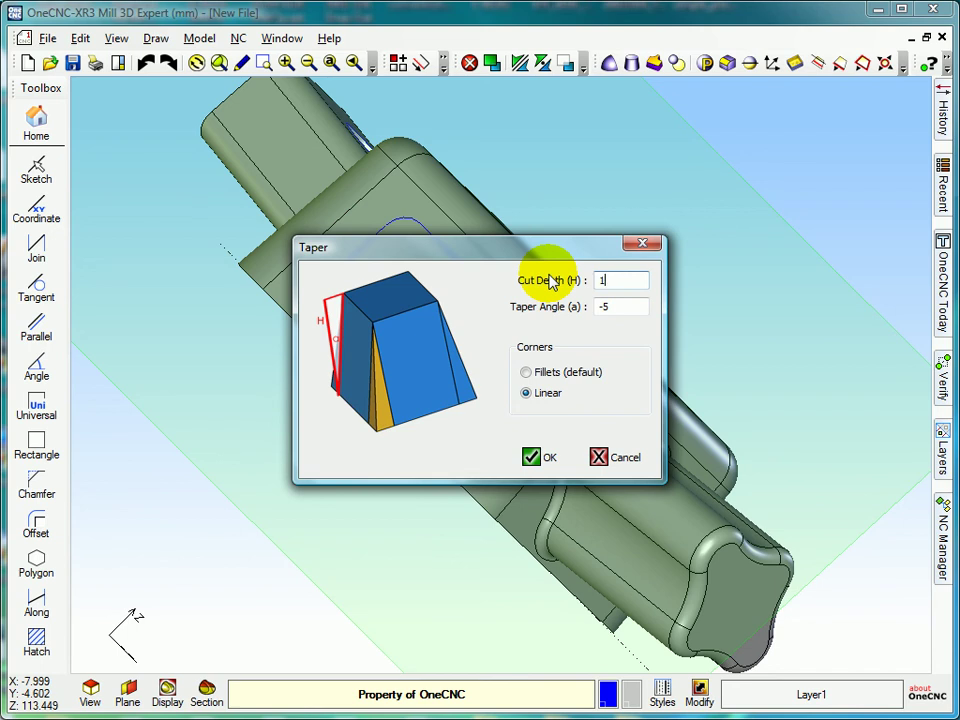
pyautogui.doubleClick(606, 307)
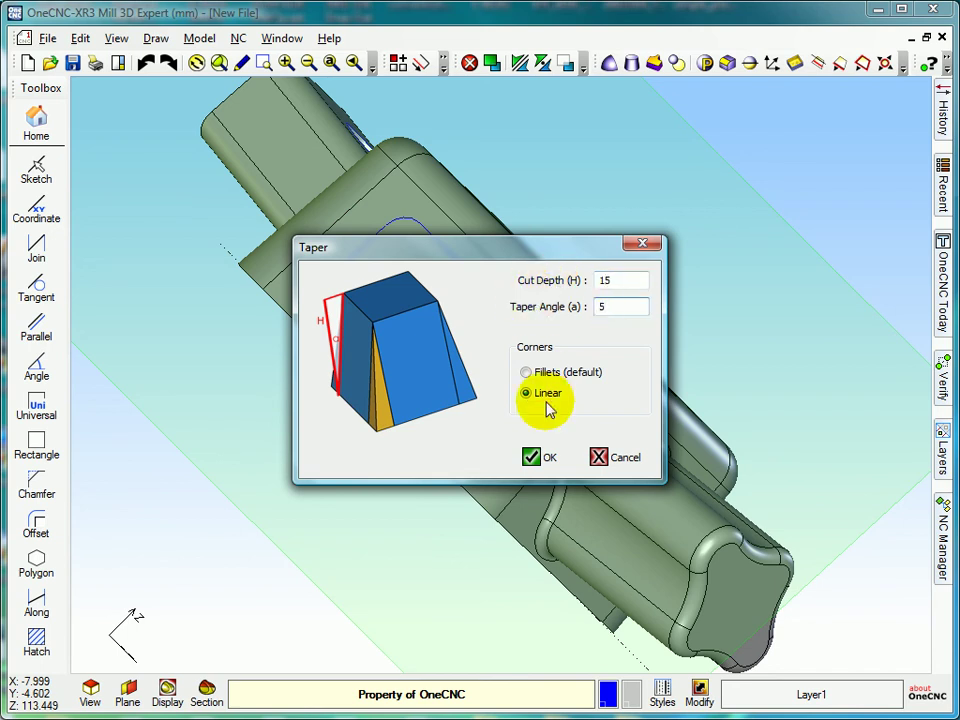
pyautogui.click(537, 458)
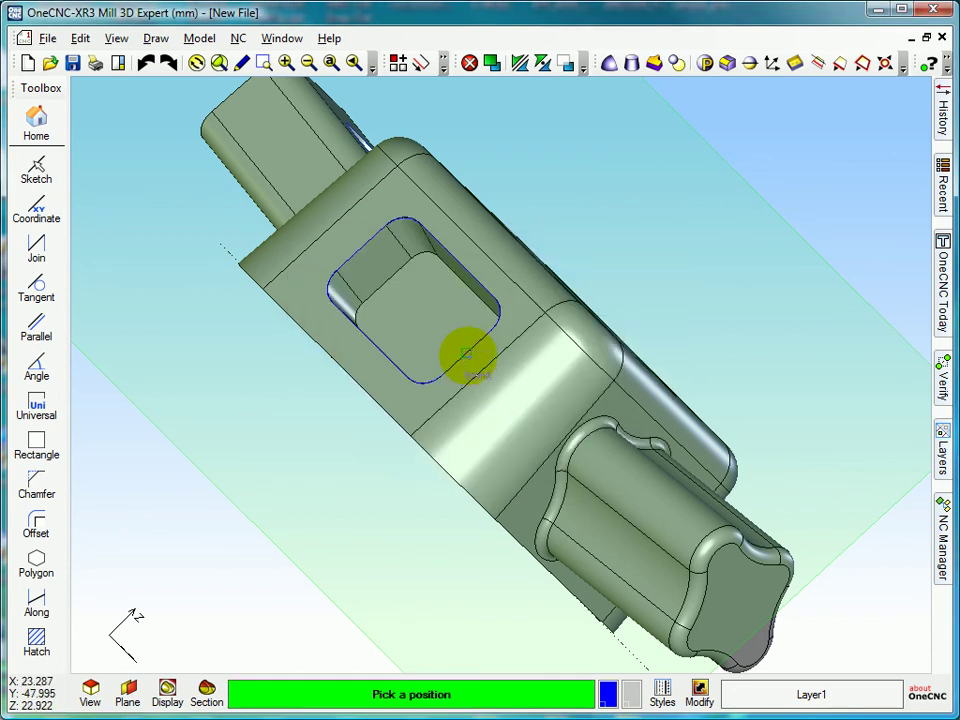
pyautogui.rightClick(469, 356)
pyautogui.moveTo(487, 325); pyautogui.dragTo(508, 285, button='middle')
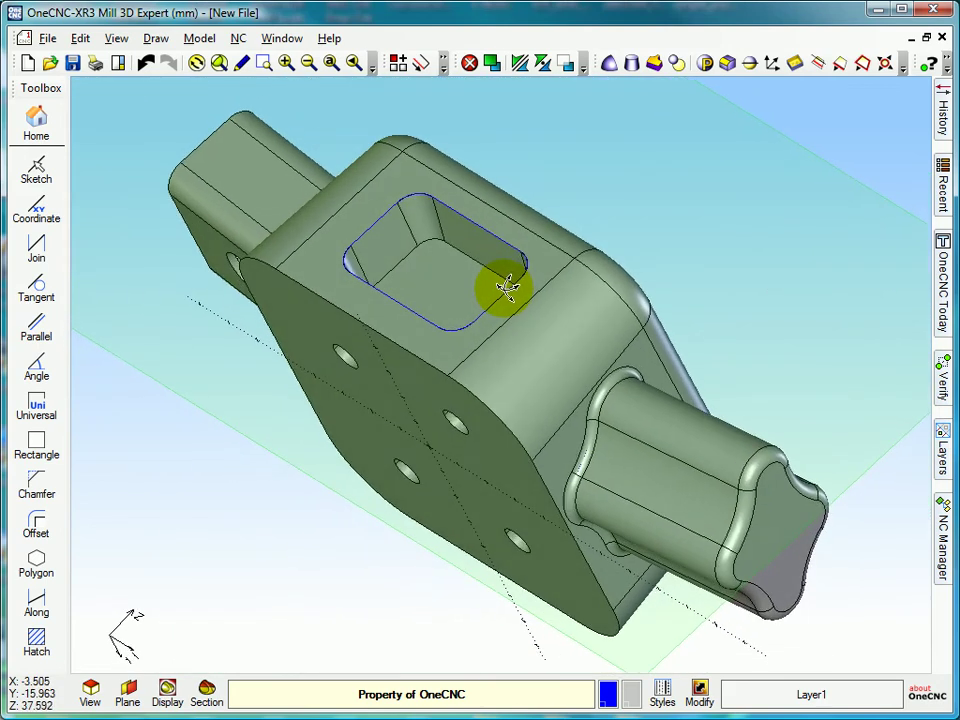
# Chamfer the outer rim of the side pocket with a chamfer distance of 2 mm
pyautogui.click(729, 63)
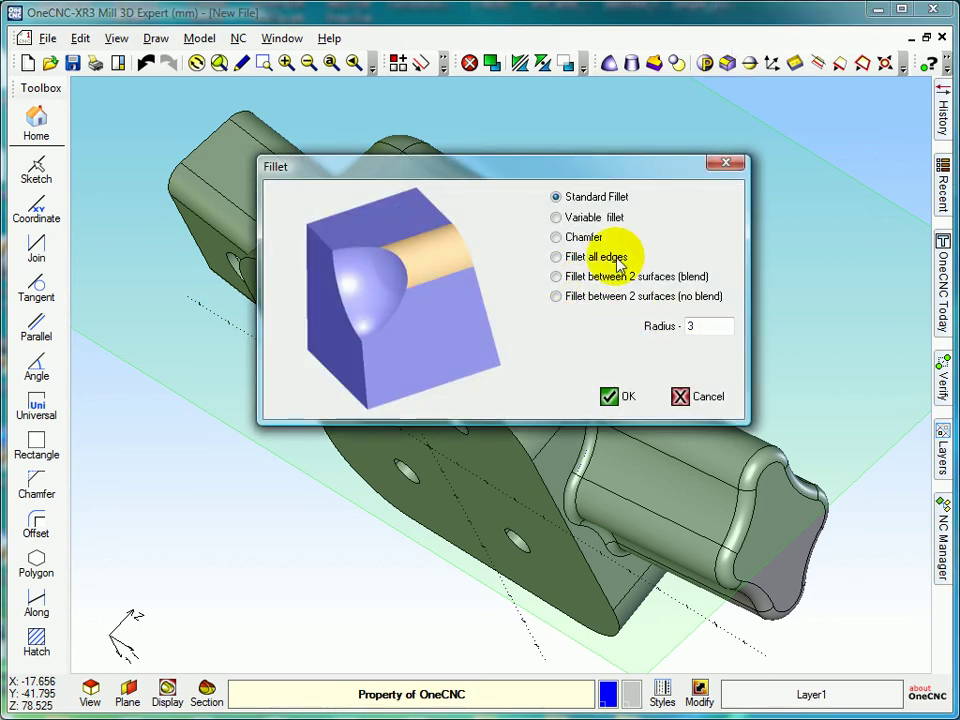
pyautogui.click(557, 238)
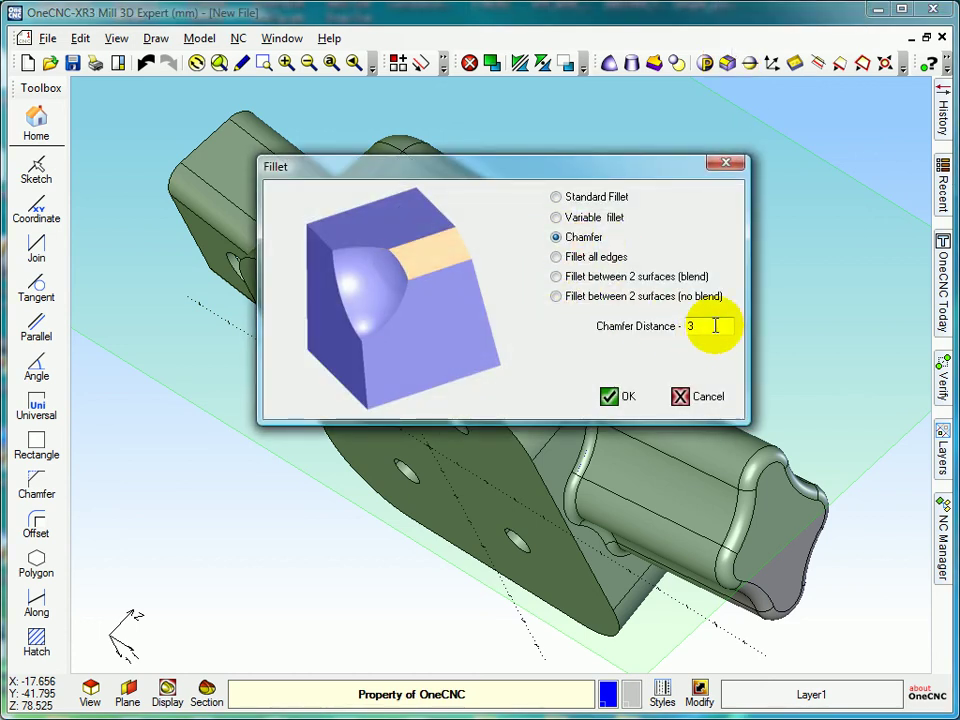
pyautogui.doubleClick(716, 326)
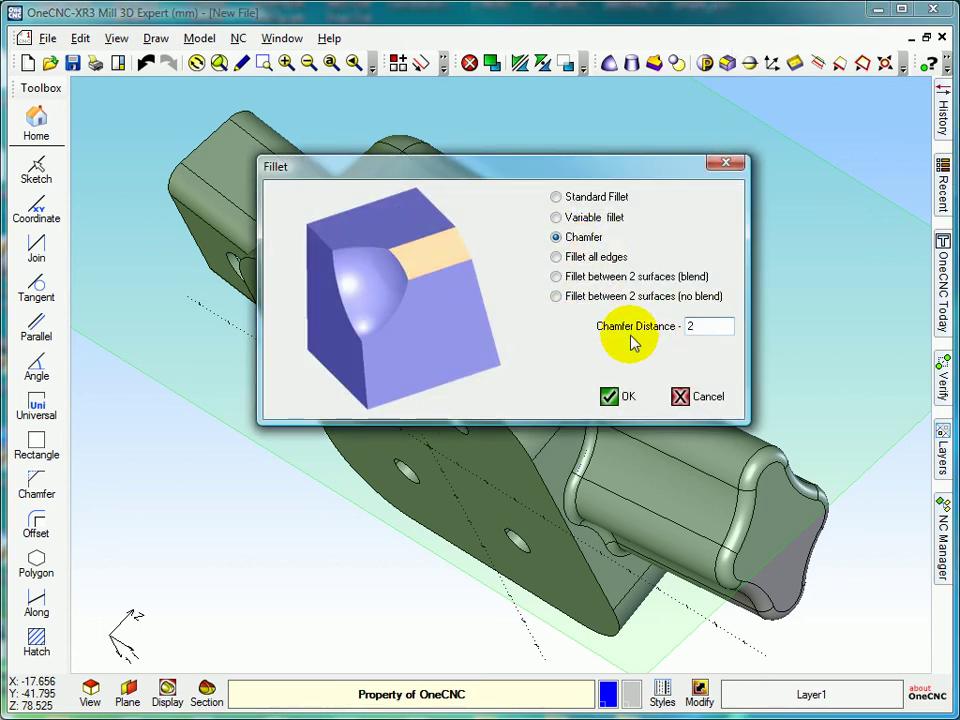
pyautogui.click(612, 397)
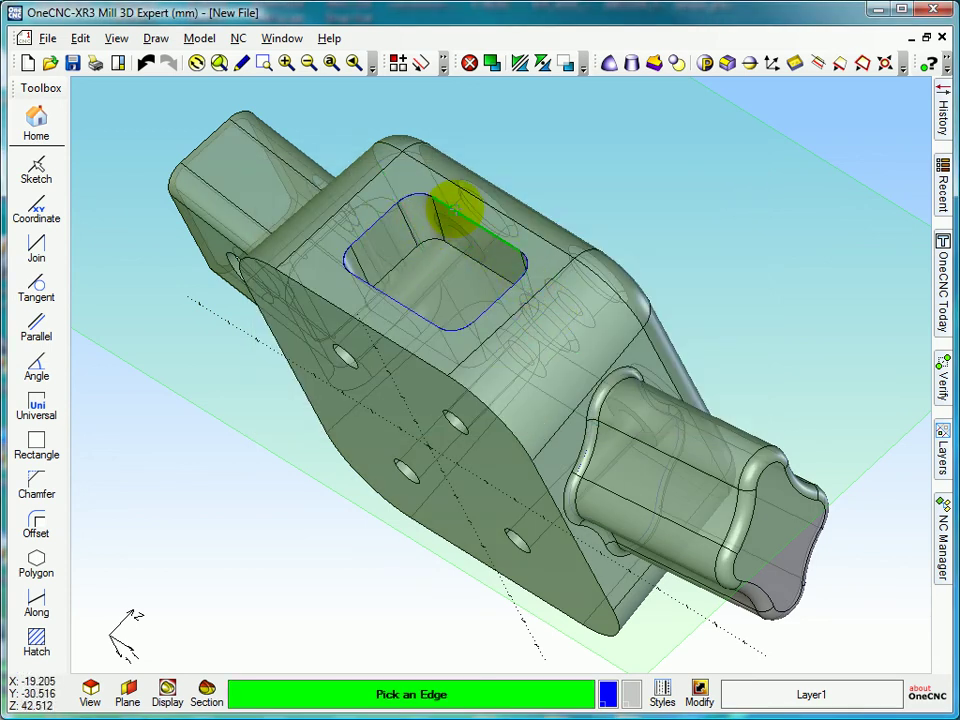
pyautogui.click(455, 209)
pyautogui.moveTo(455, 209); pyautogui.dragTo(510, 215, button='middle')
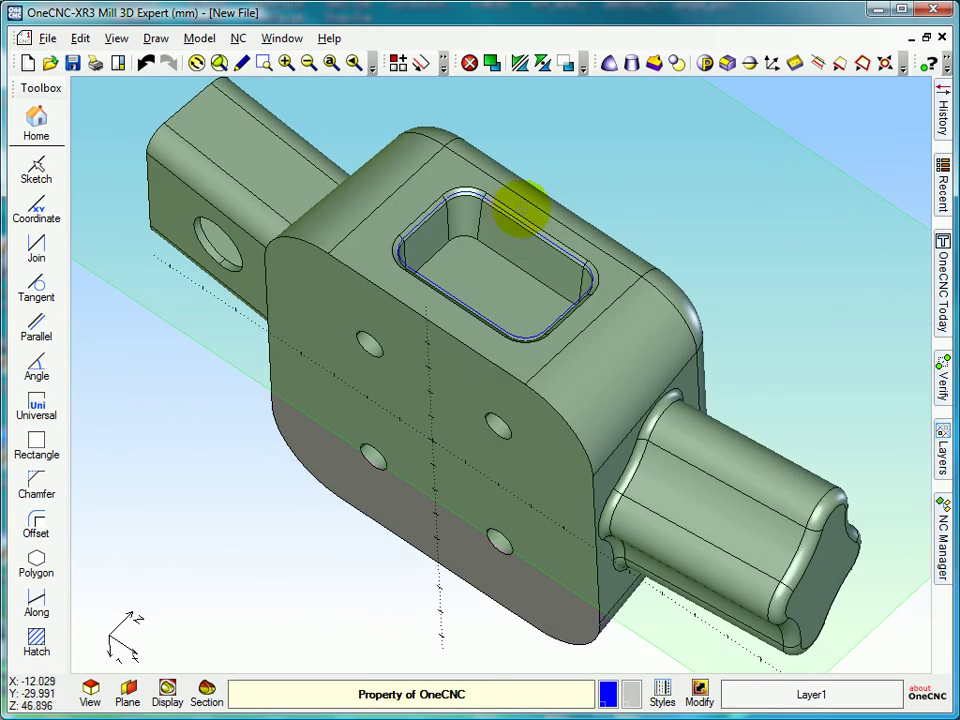
# Fillet the edge around the floor of the side pocket and view the whole part from its upper side
pyautogui.click(729, 64)
pyautogui.click(615, 398)
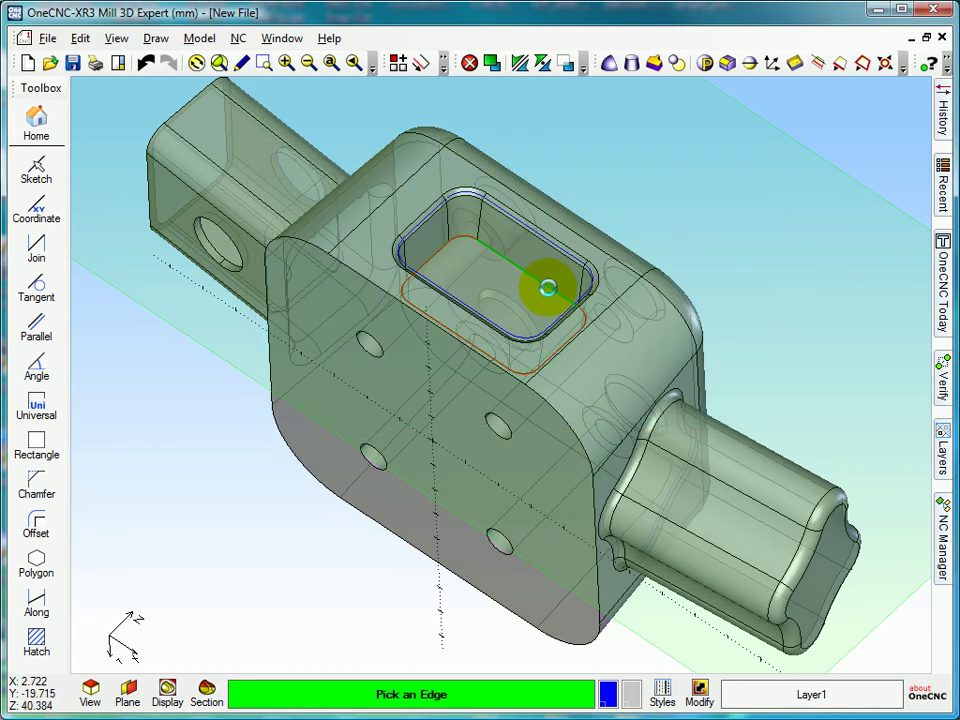
pyautogui.click(548, 288)
pyautogui.moveTo(546, 285); pyautogui.dragTo(521, 311, button='middle')
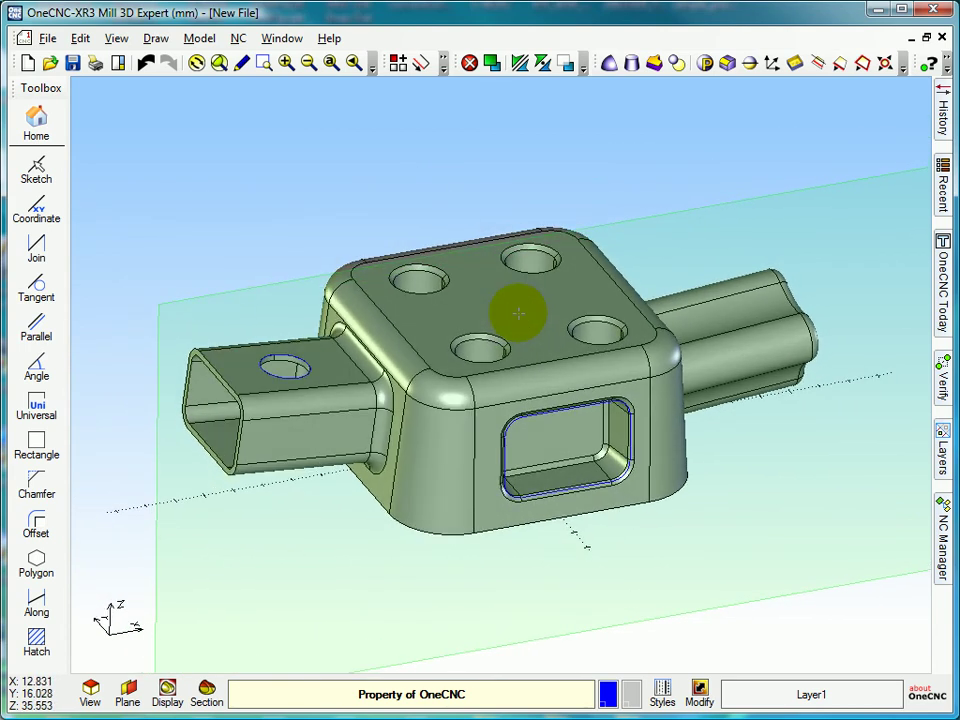